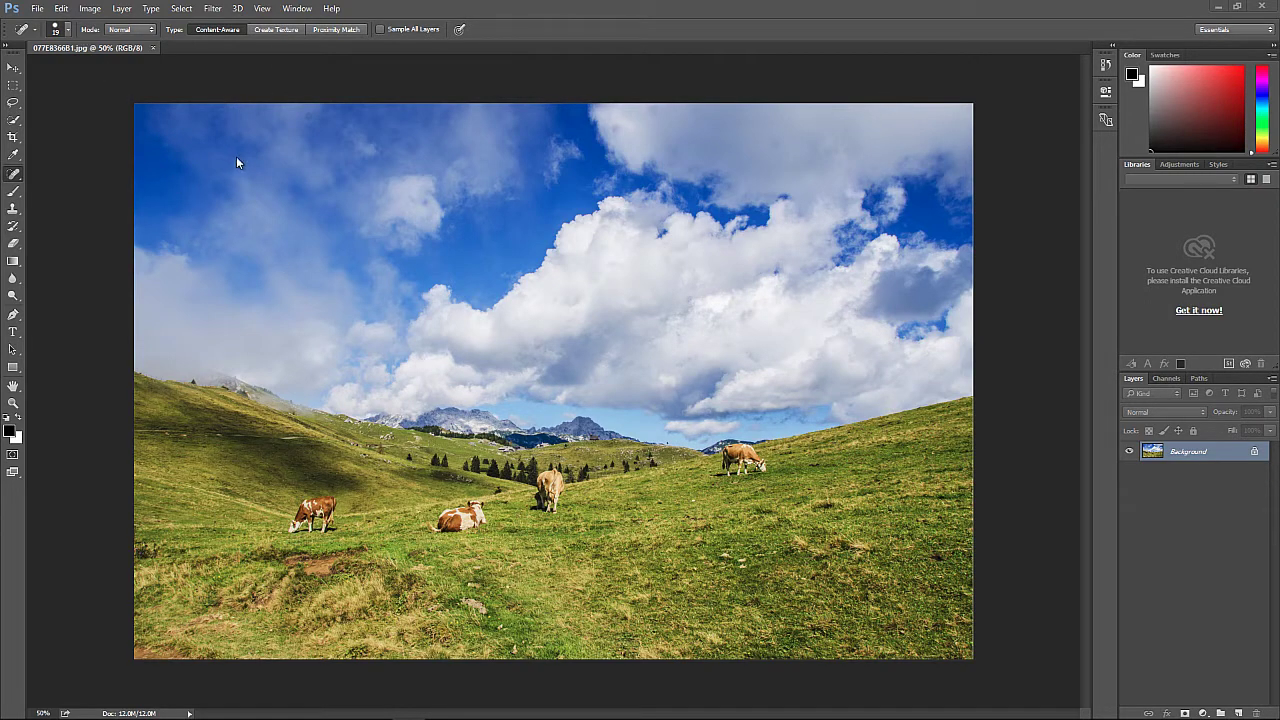
# Step: Select the Healing Brush Tool from the healing tool group, with source set to Sampled
pyautogui.click(12, 122)
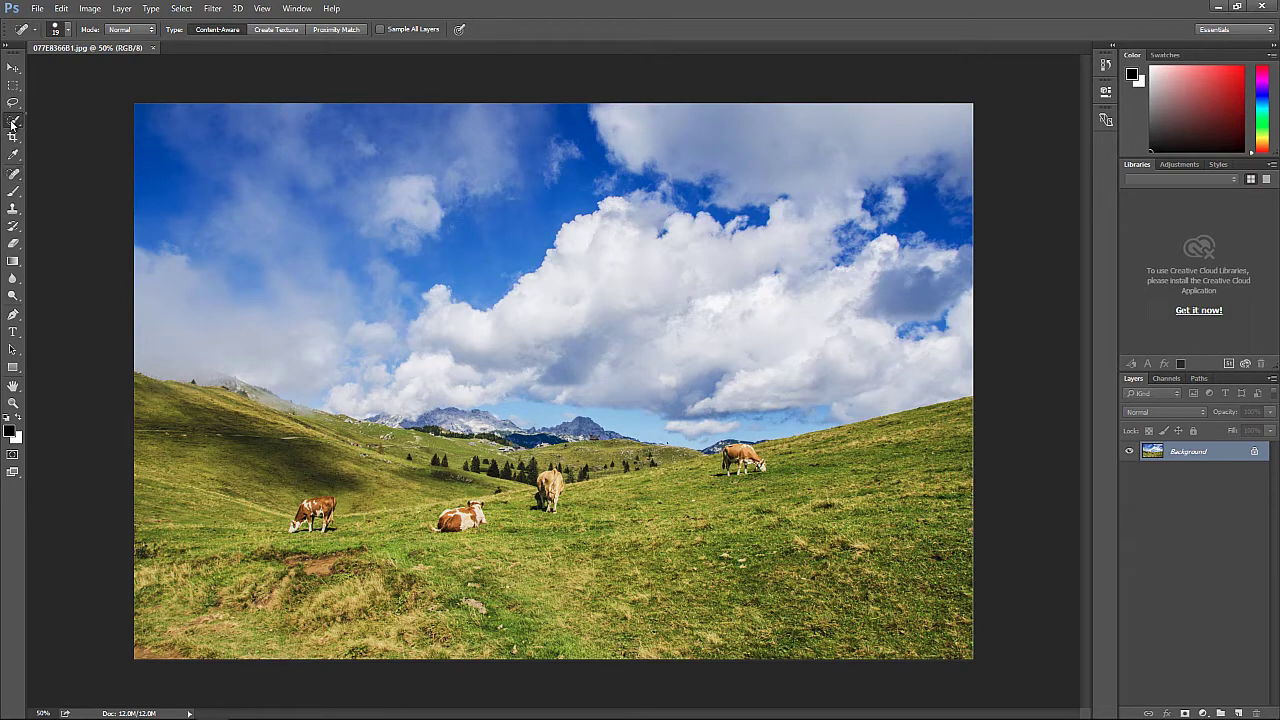
pyautogui.click(12, 174)
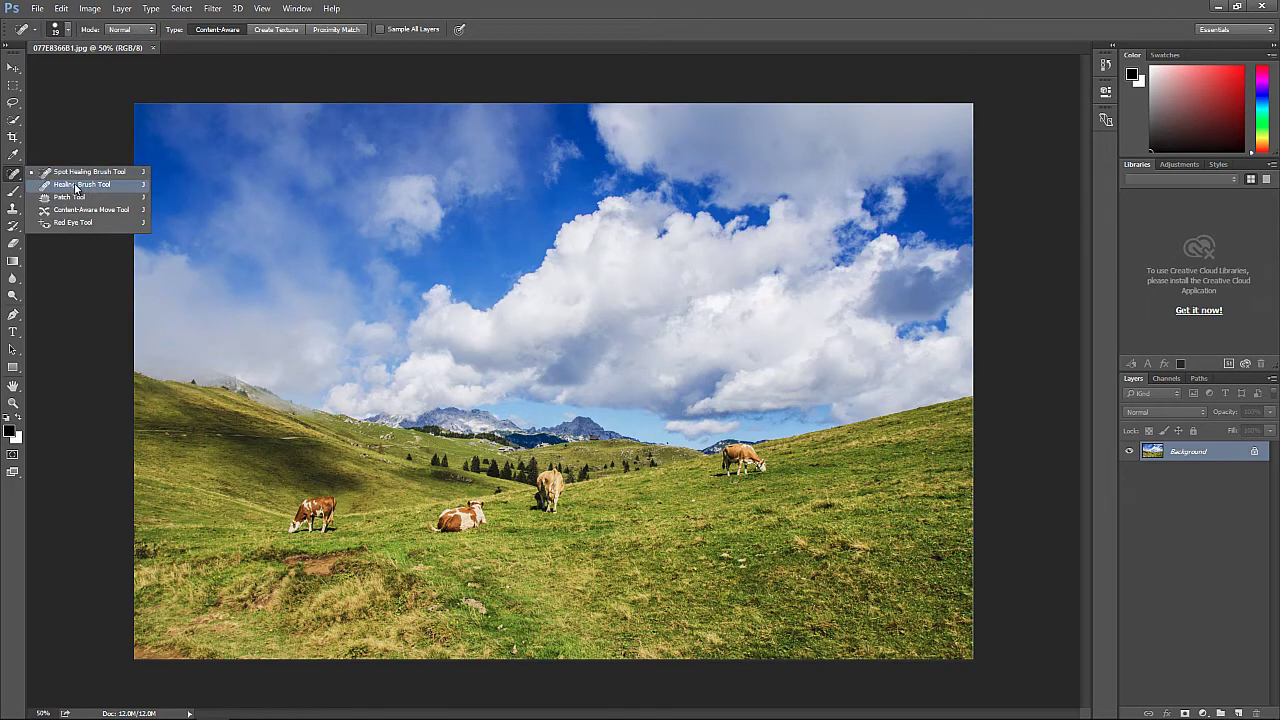
pyautogui.click(64, 212)
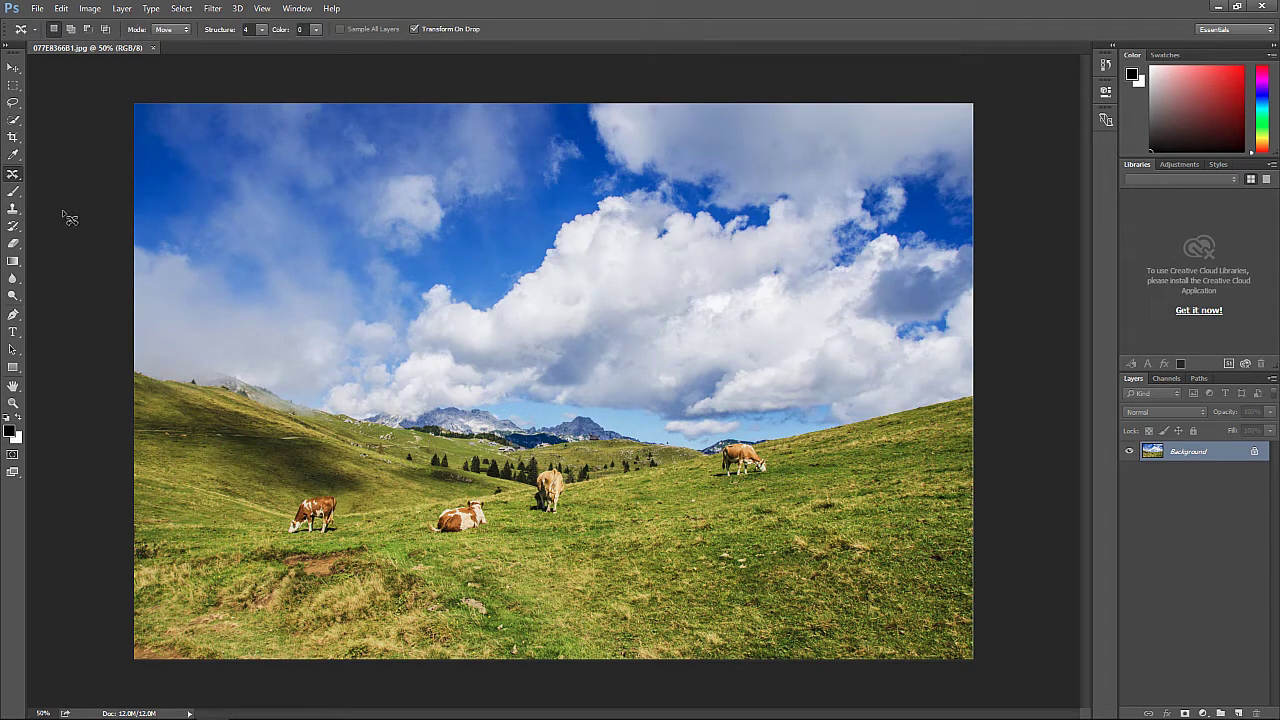
pyautogui.rightClick(19, 178)
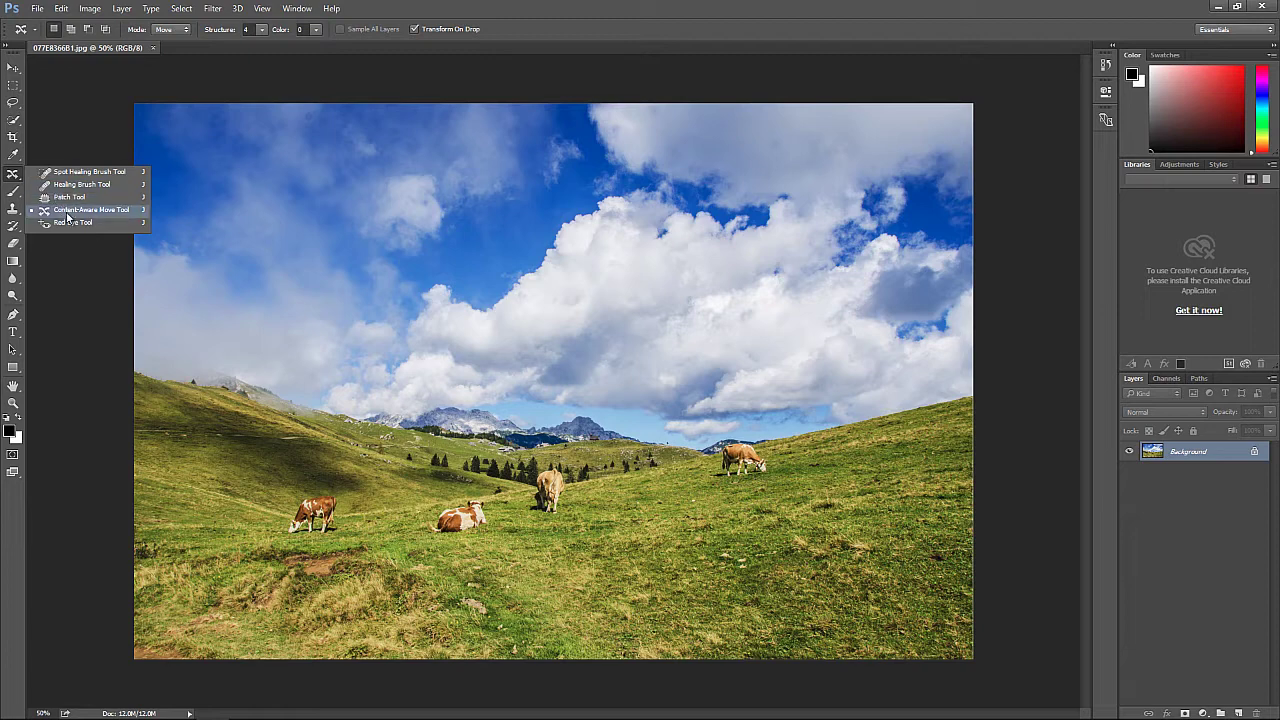
pyautogui.click(131, 213)
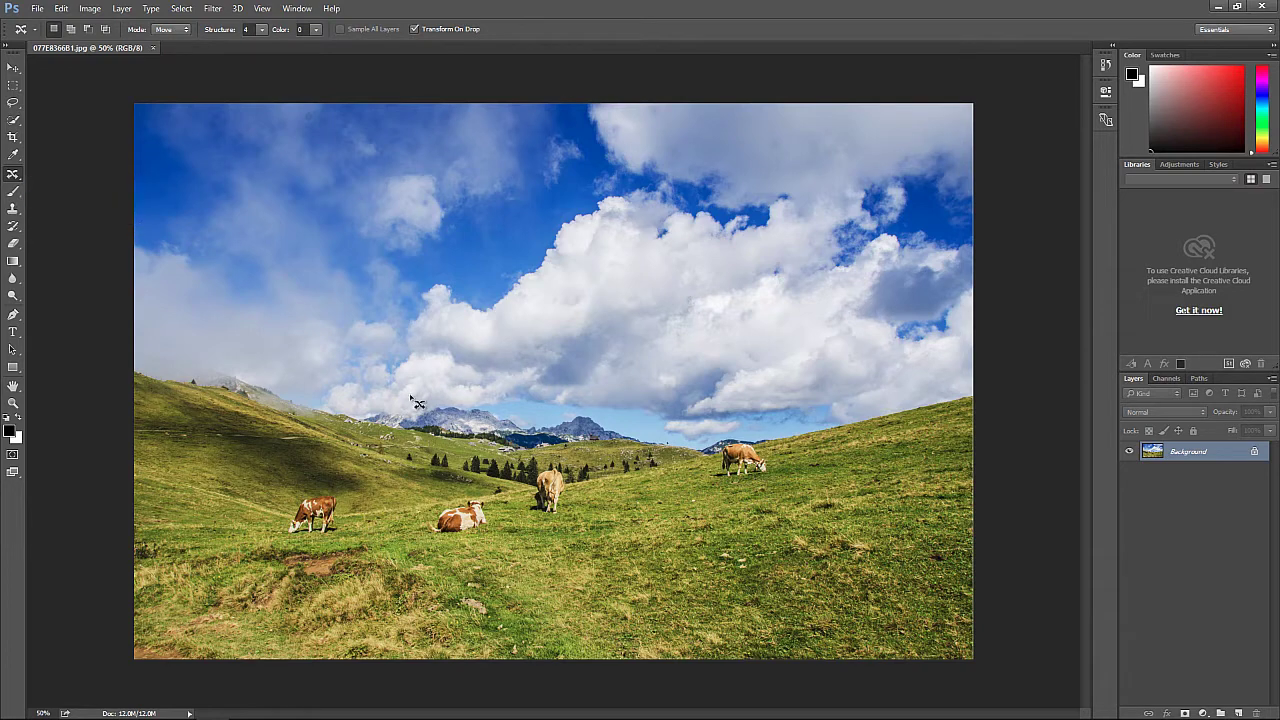
pyautogui.rightClick(14, 177)
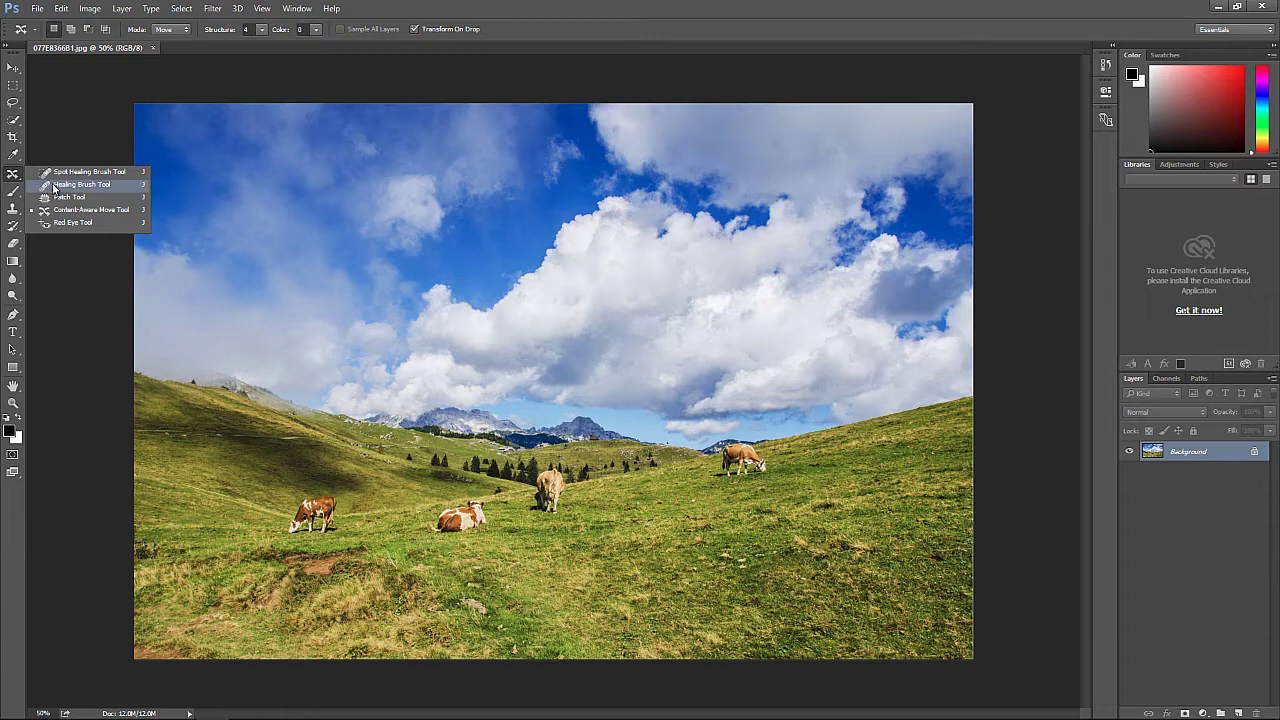
pyautogui.click(60, 189)
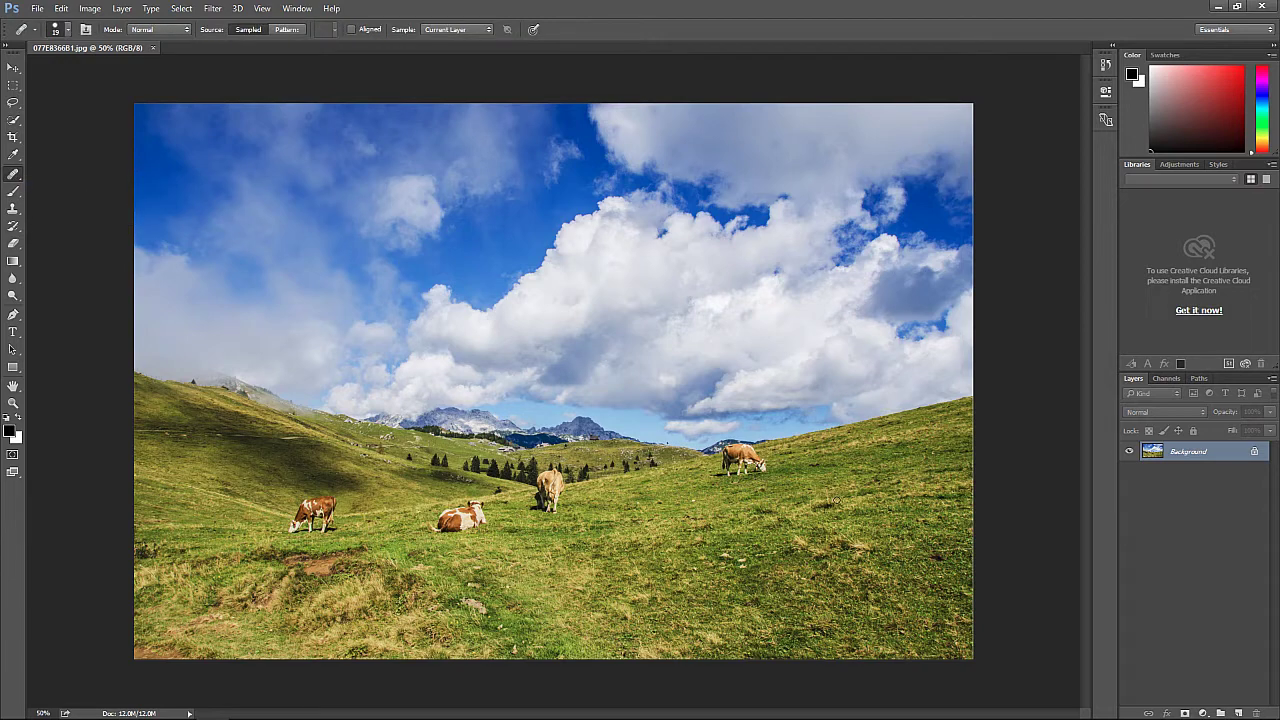
# Step: Try healing the meadow with no source, then dismiss the Alt-click source-point warning
pyautogui.click(742, 463)
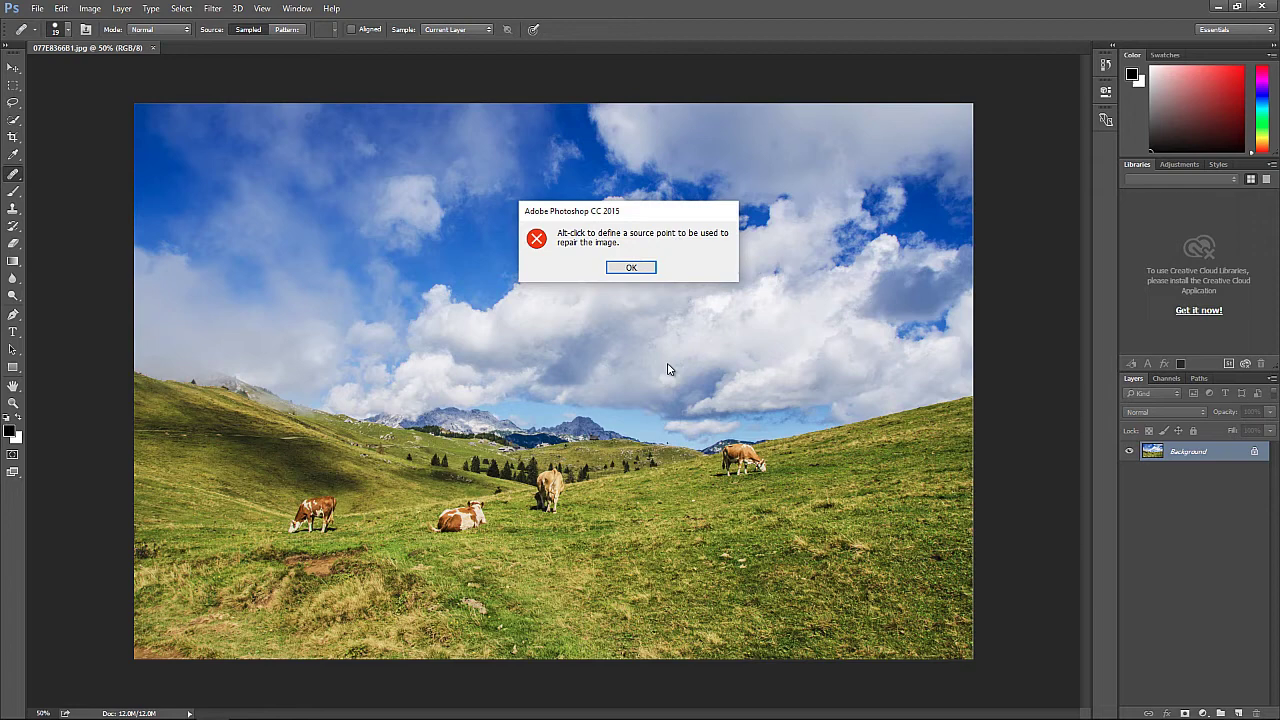
pyautogui.click(632, 268)
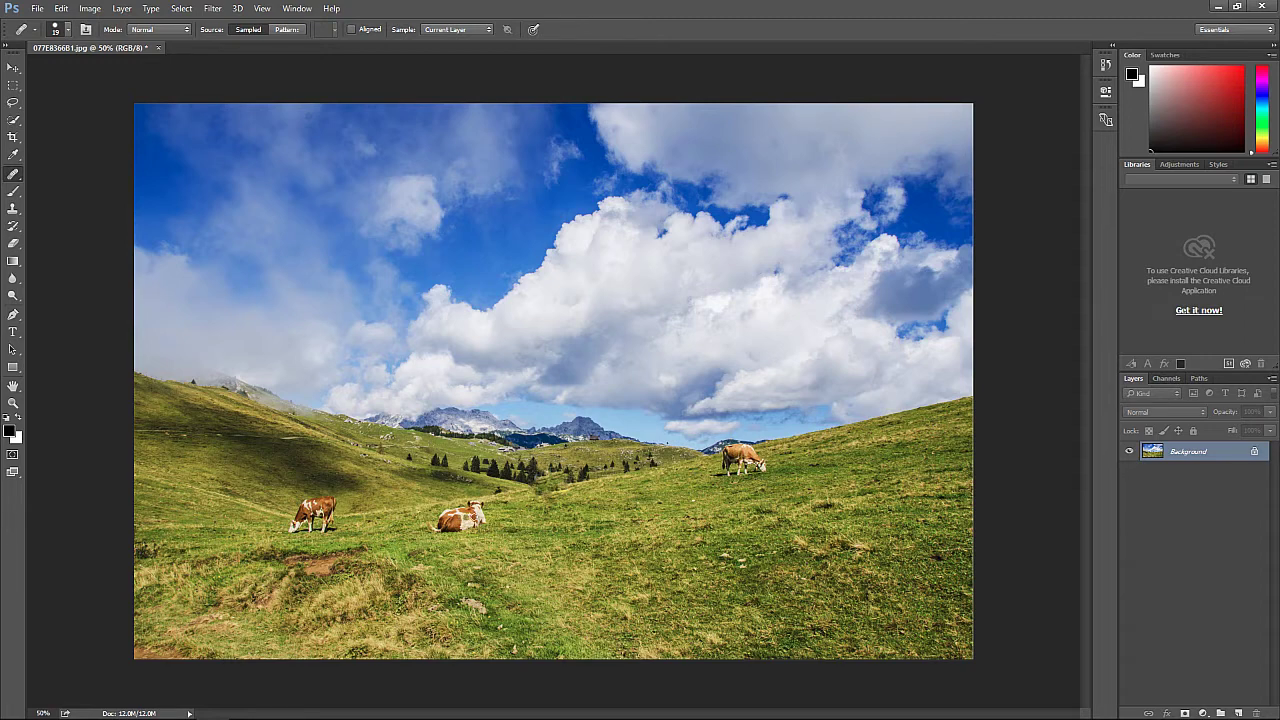
# Step: With Content-Aware Move, zoom to 200% on the lying cow and lasso around it
pyautogui.rightClick(13, 178)
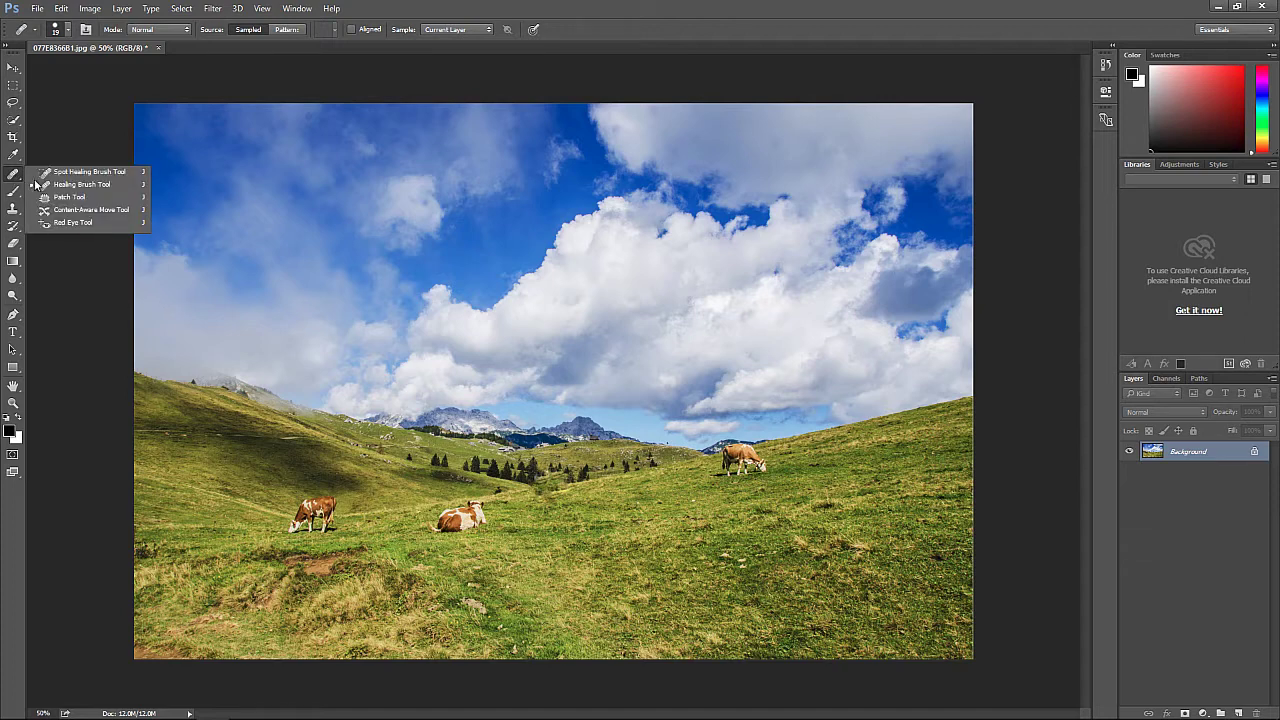
pyautogui.click(80, 213)
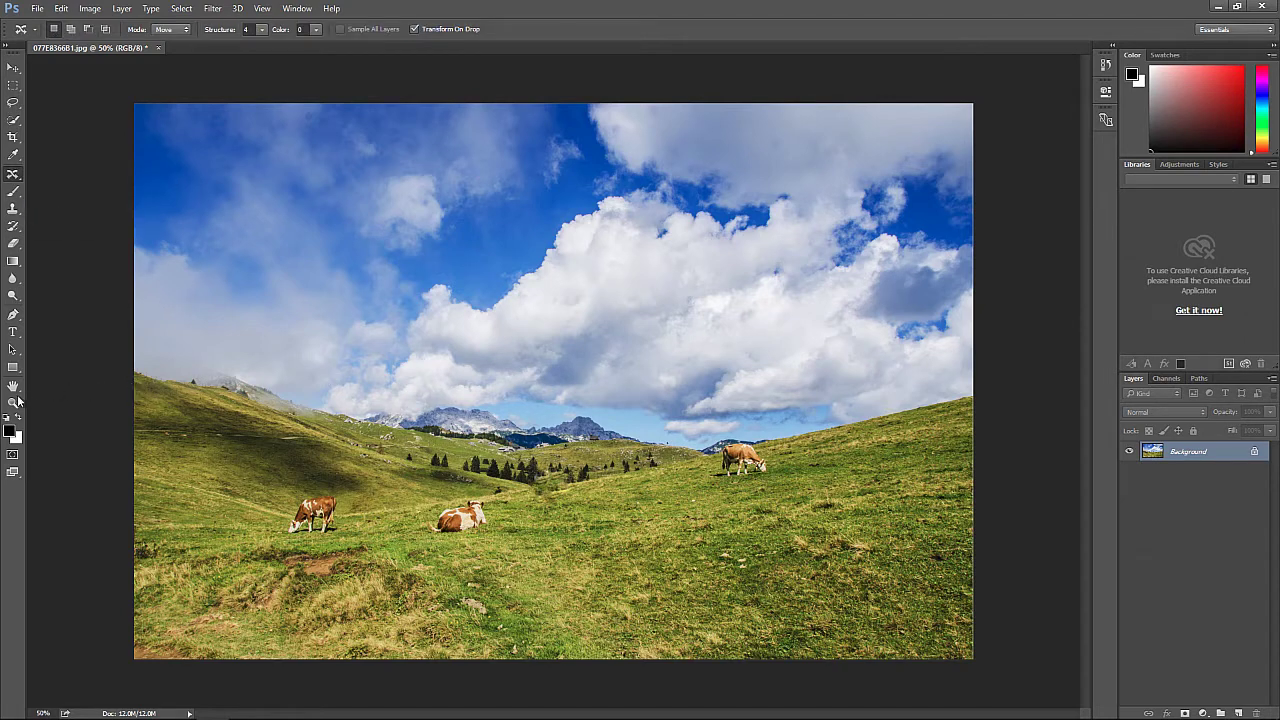
pyautogui.click(13, 403)
pyautogui.click(458, 538)
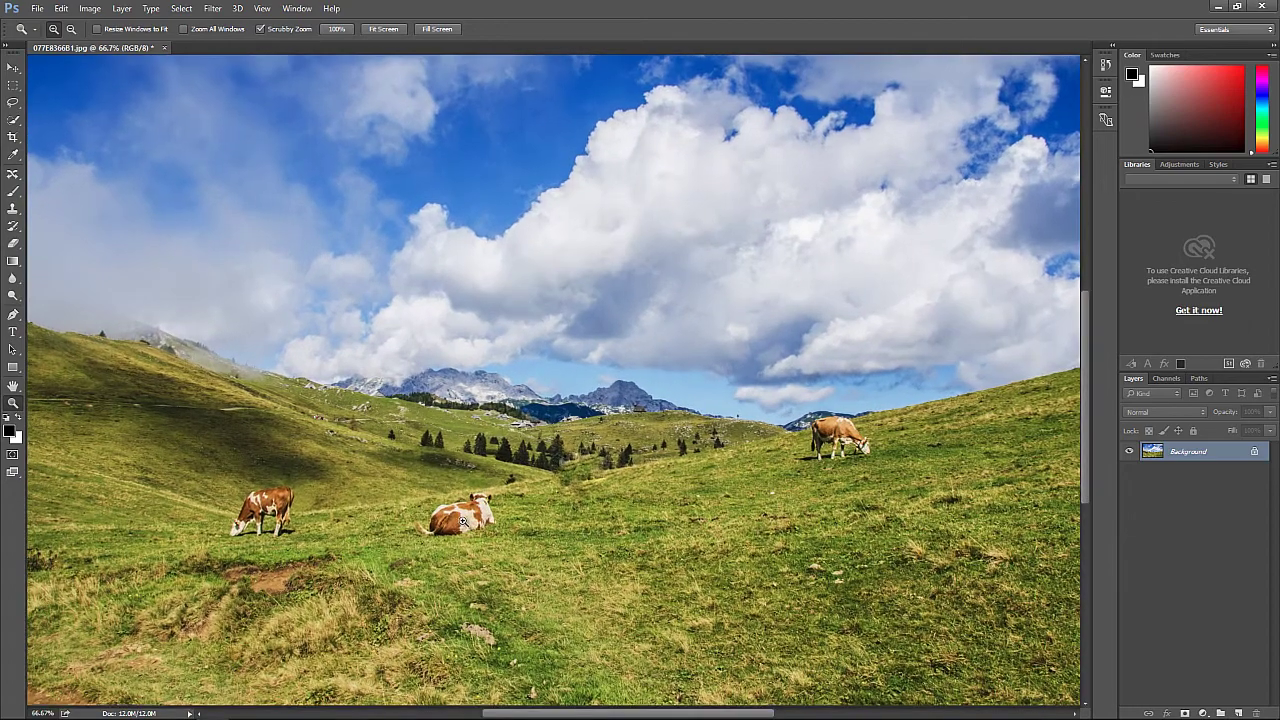
pyautogui.click(460, 528)
pyautogui.click(462, 518)
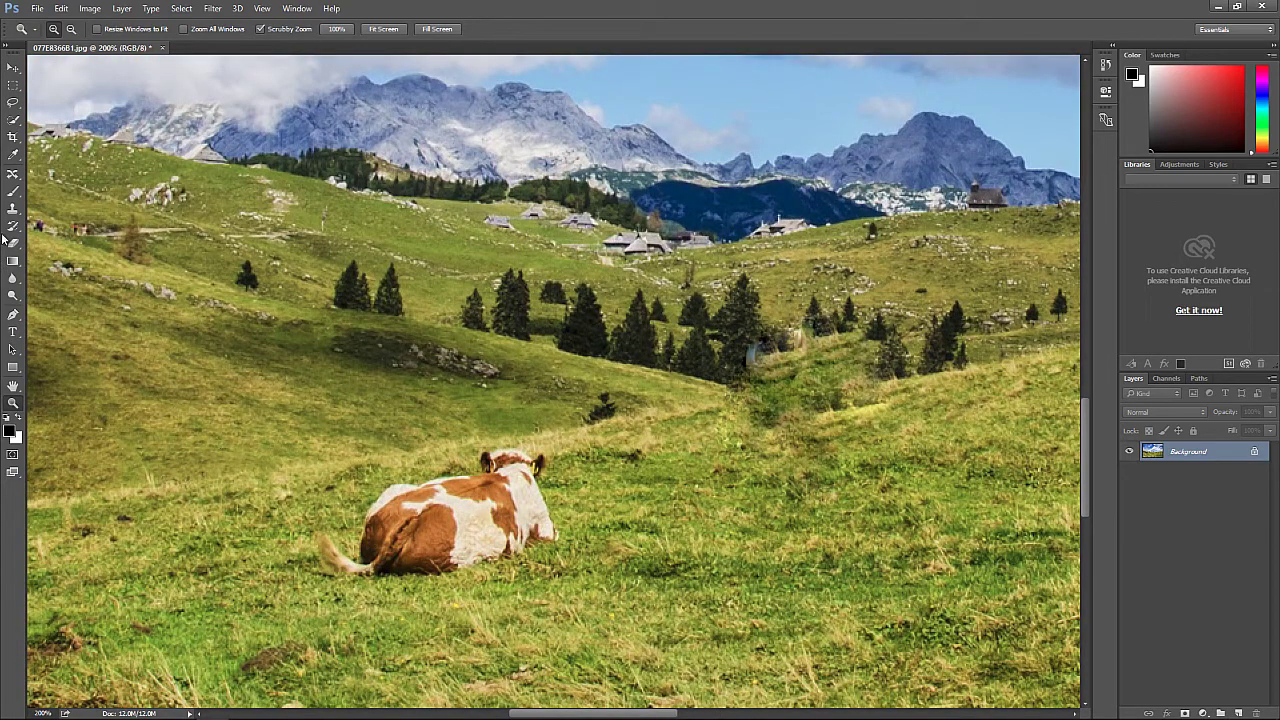
pyautogui.click(13, 174)
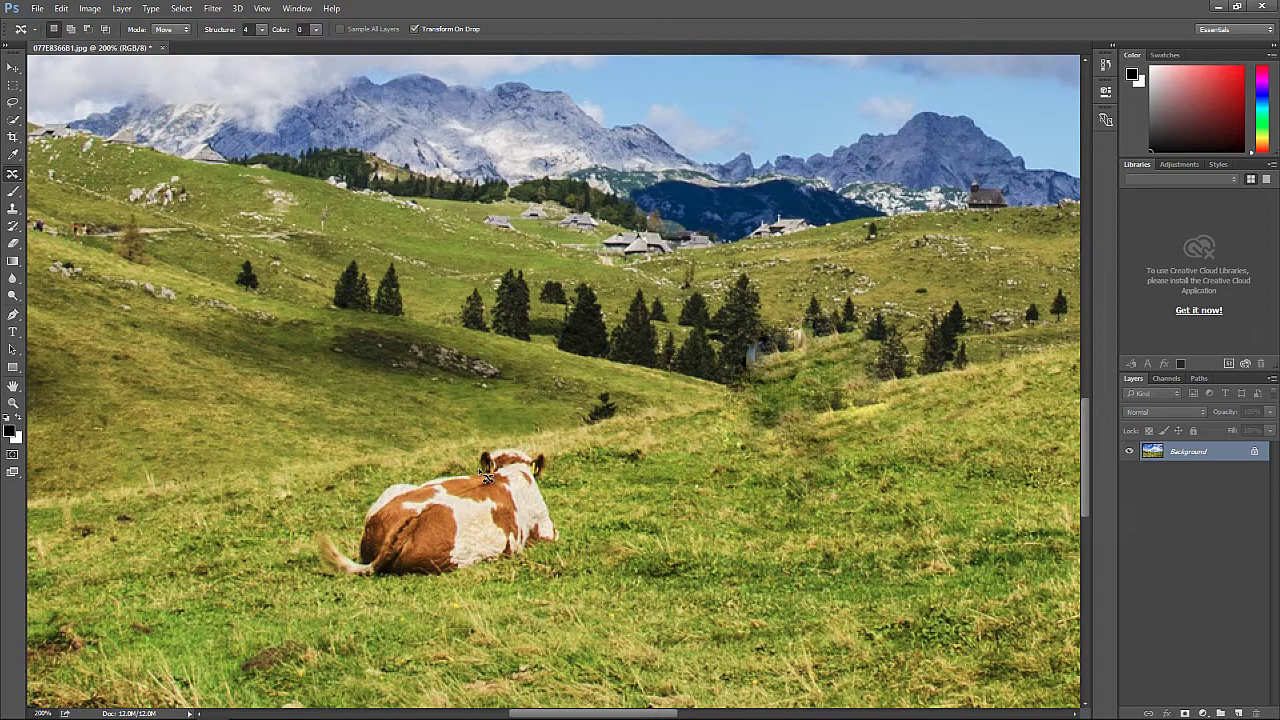
pyautogui.moveTo(480, 452)
pyautogui.mouseDown()
pyautogui.moveTo(550, 457)
pyautogui.moveTo(542, 482)
pyautogui.moveTo(566, 541)
pyautogui.moveTo(555, 552)
pyautogui.moveTo(465, 579)
pyautogui.moveTo(365, 587)
pyautogui.moveTo(314, 563)
pyautogui.moveTo(318, 532)
pyautogui.moveTo(353, 548)
pyautogui.moveTo(383, 484)
pyautogui.moveTo(486, 470)
pyautogui.mouseUp()
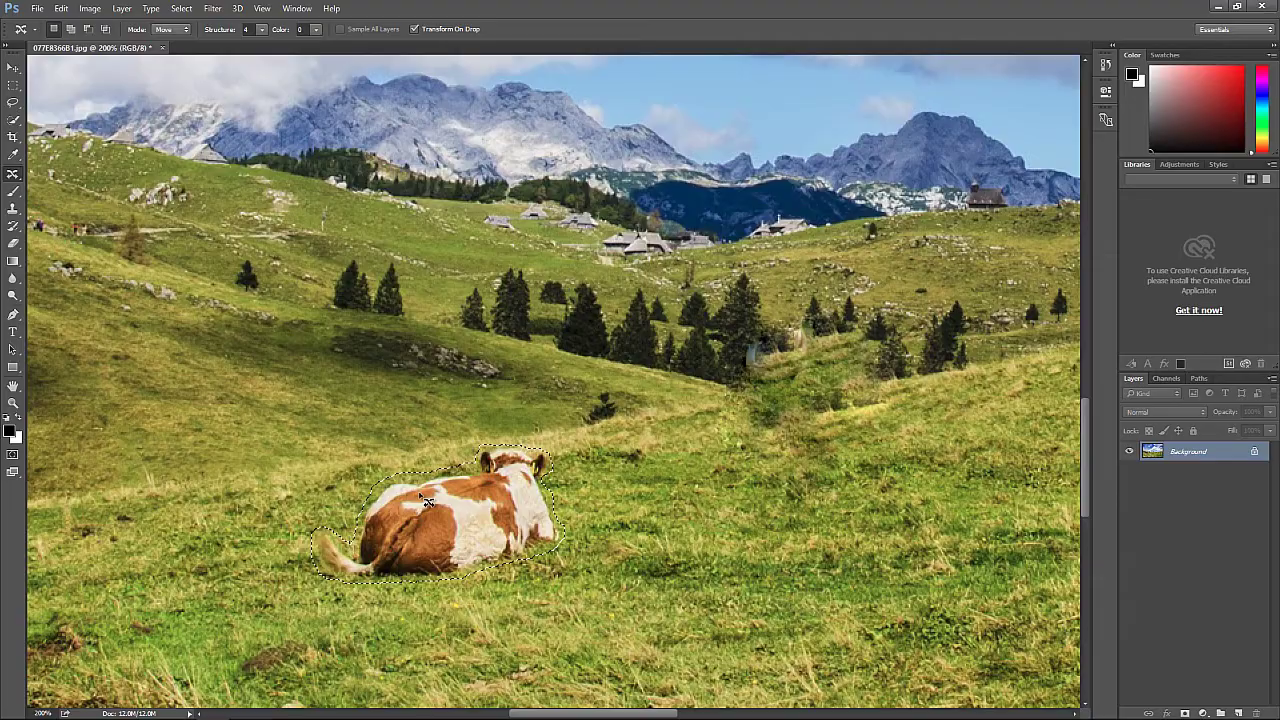
# Step: At 100% view, drag the lying cow up toward the trees, scale it down, and commit
pyautogui.doubleClick(13, 402)
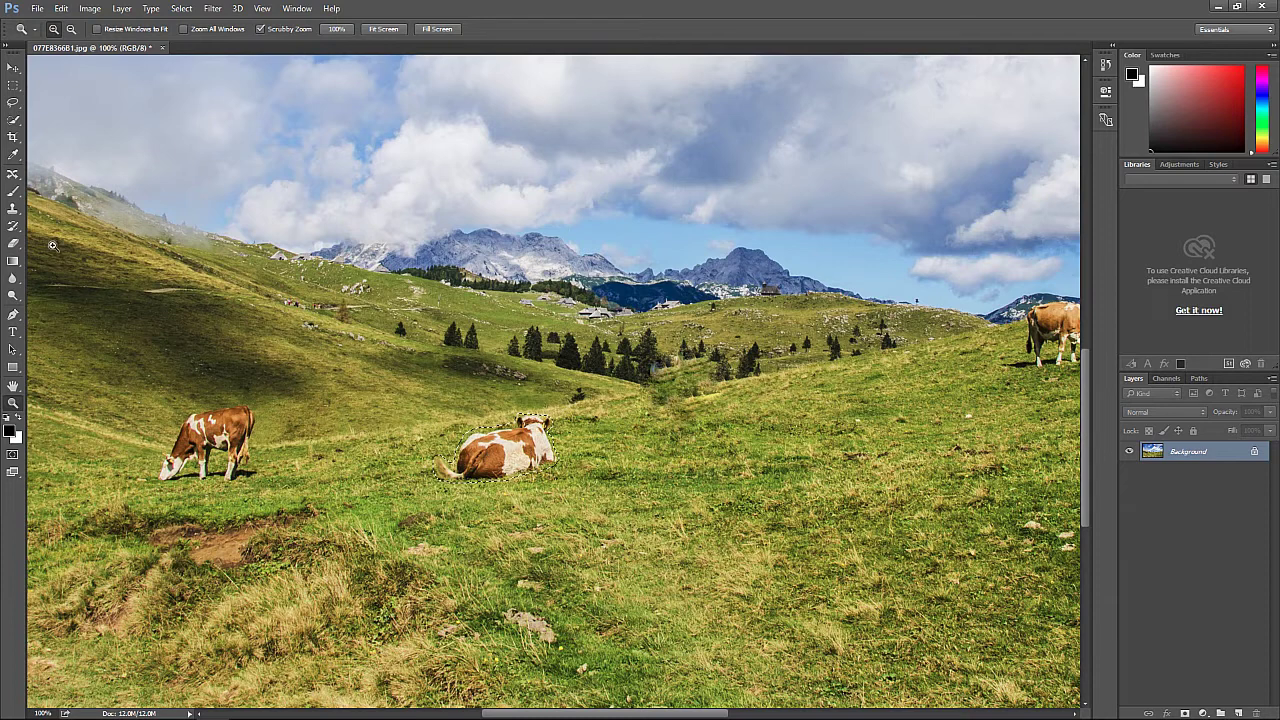
pyautogui.click(13, 174)
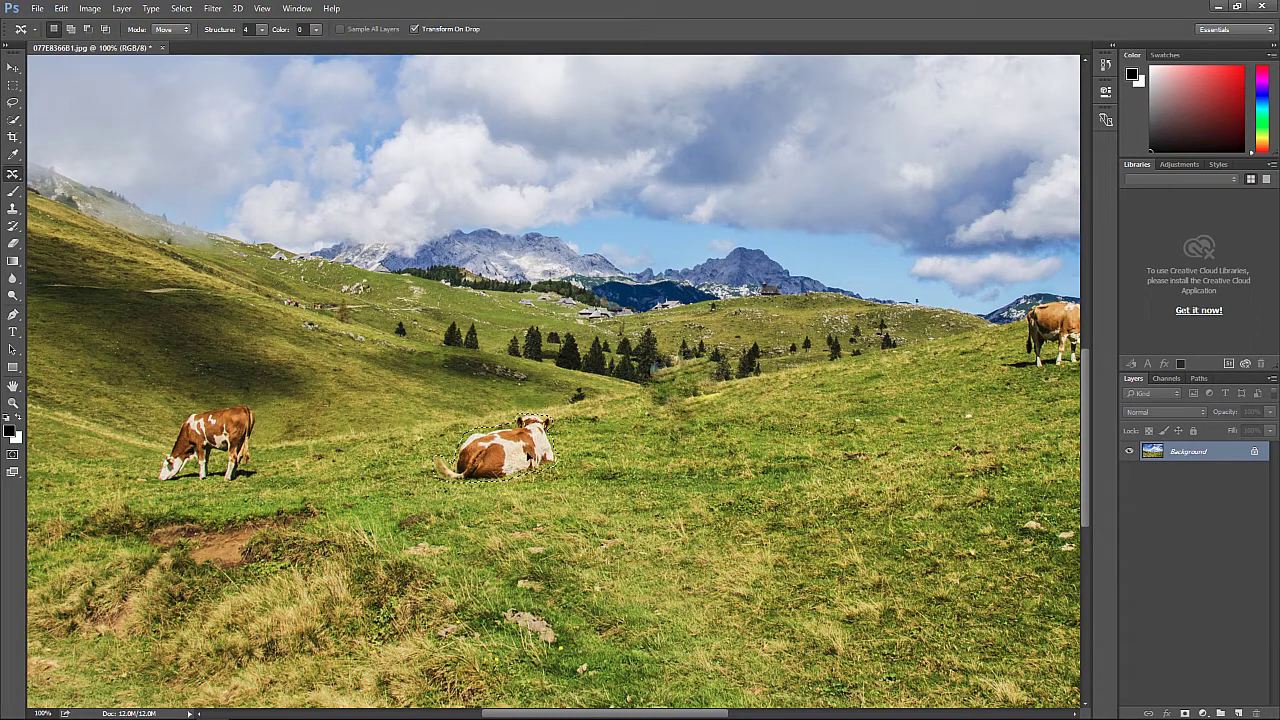
pyautogui.moveTo(499, 450); pyautogui.dragTo(799, 405)
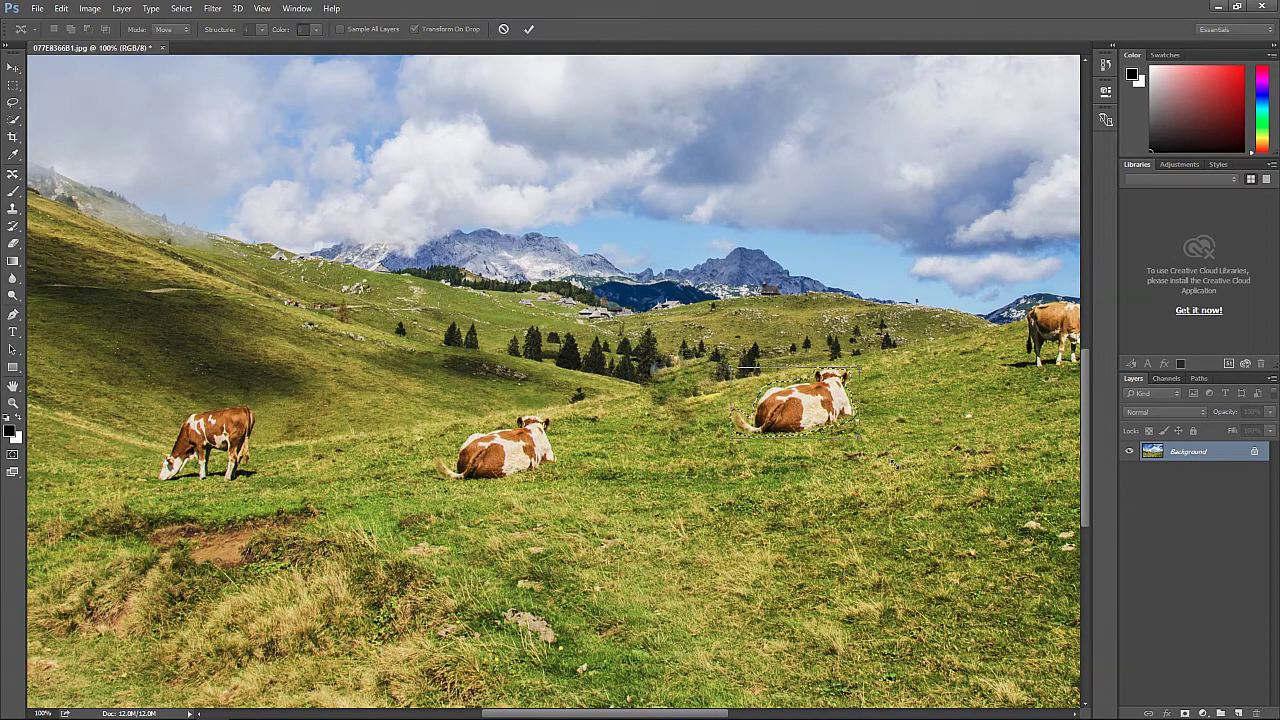
pyautogui.moveTo(893, 464); pyautogui.dragTo(822, 375)
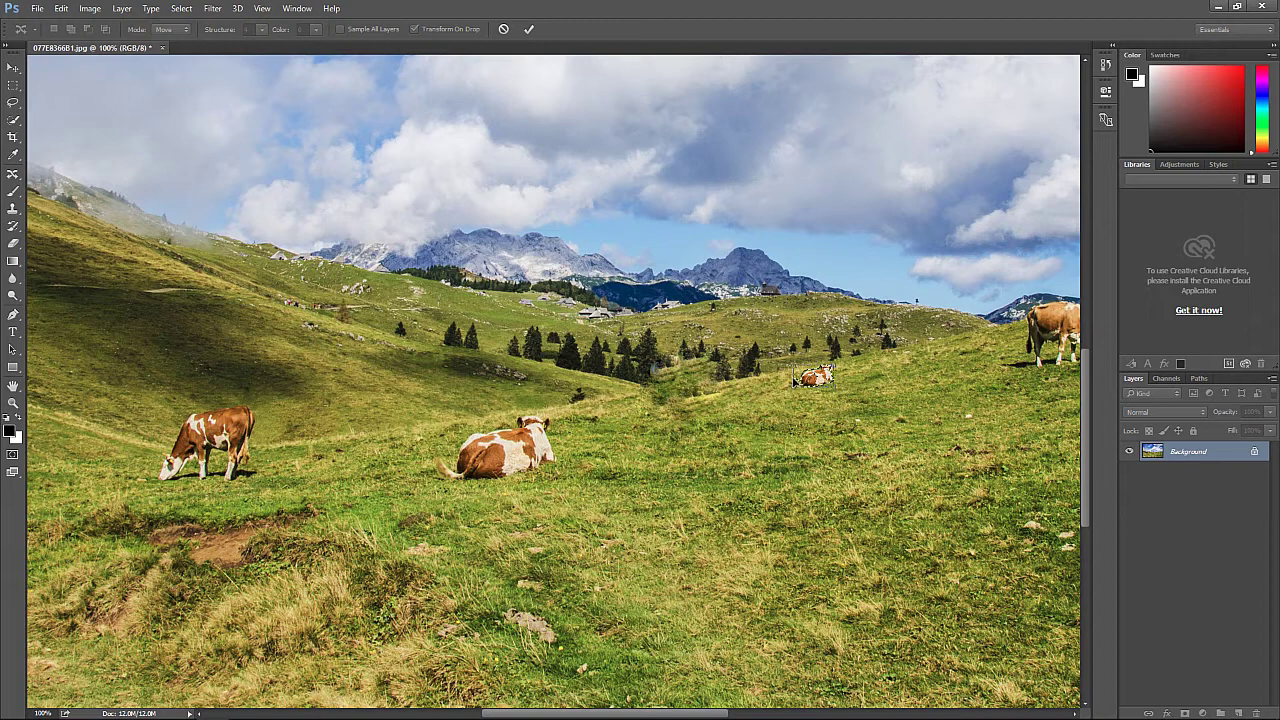
pyautogui.click(530, 33)
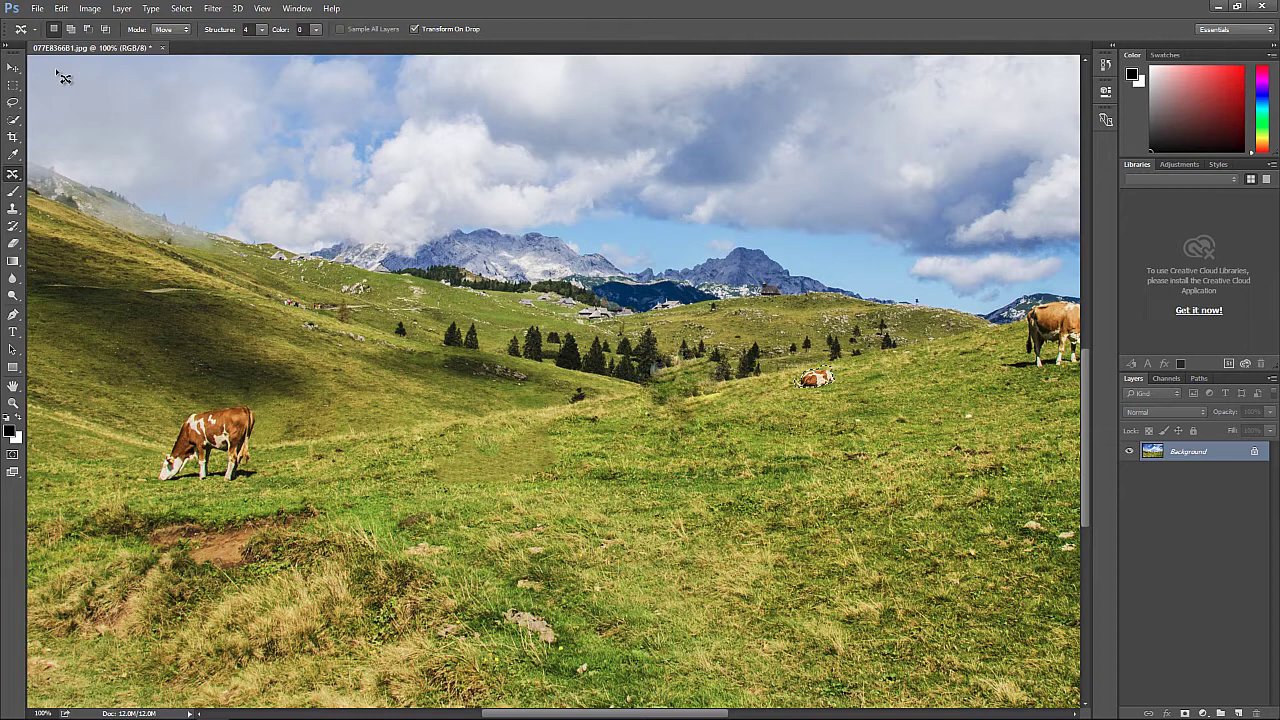
# Step: Delete the Deselect and Content-Aware Move states from History, restoring the cow's original spot
pyautogui.press('m')
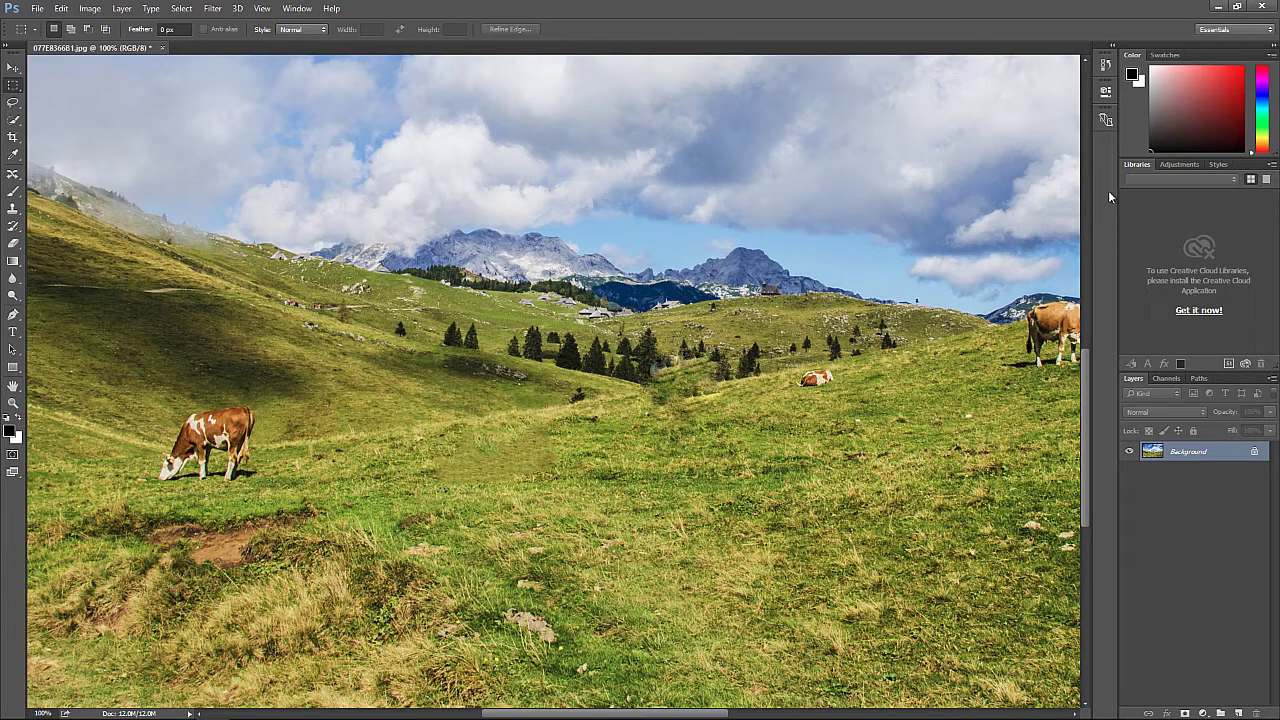
pyautogui.click(1105, 65)
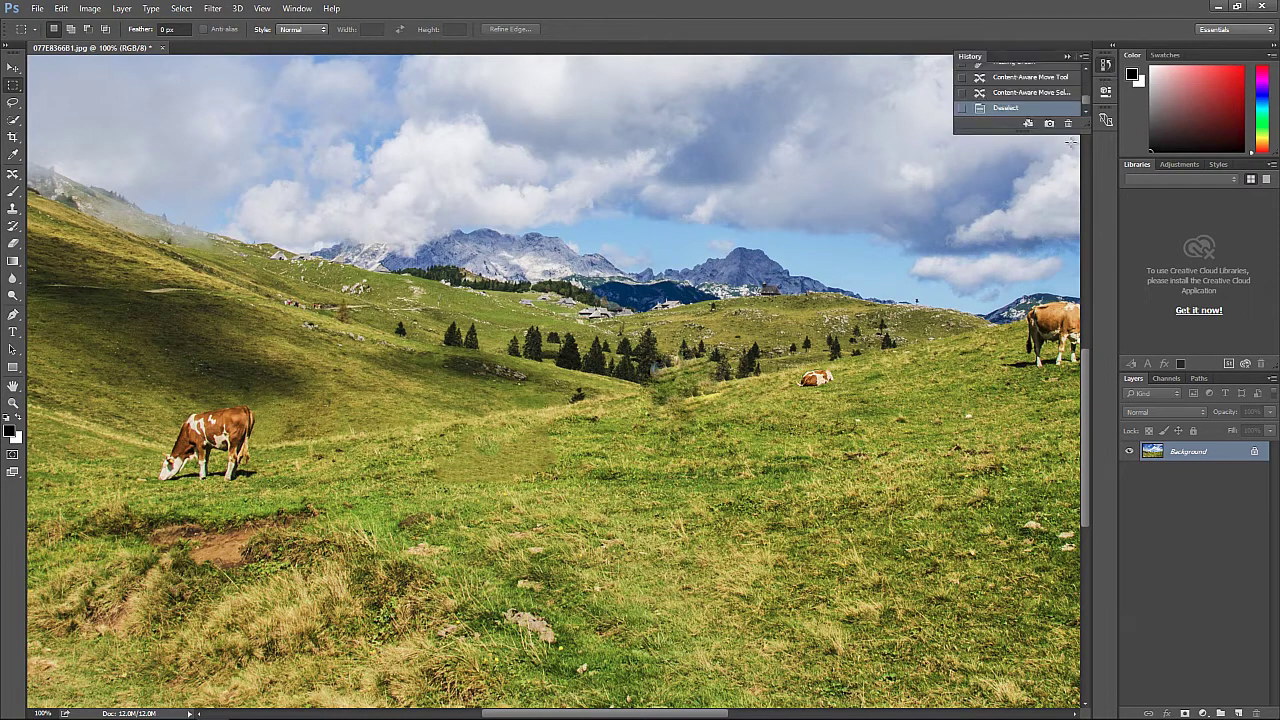
pyautogui.click(1068, 123)
pyautogui.press('Return')
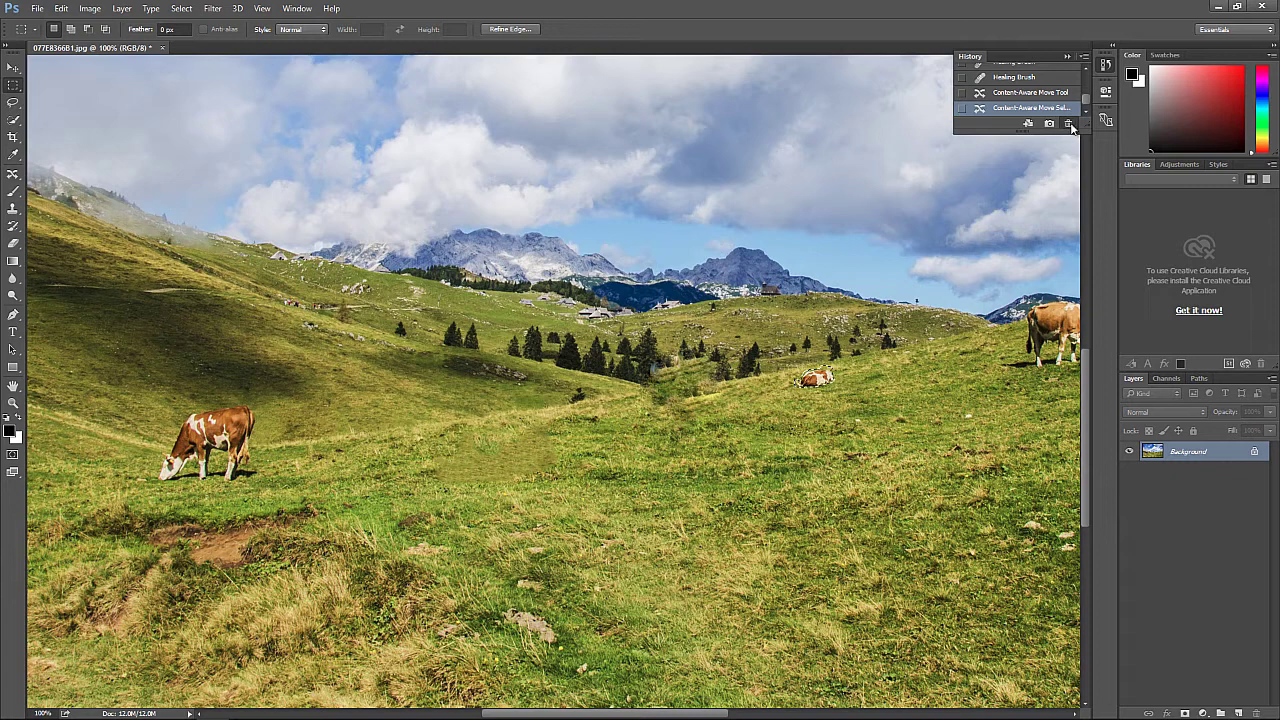
pyautogui.click(1068, 123)
pyautogui.press('Return')
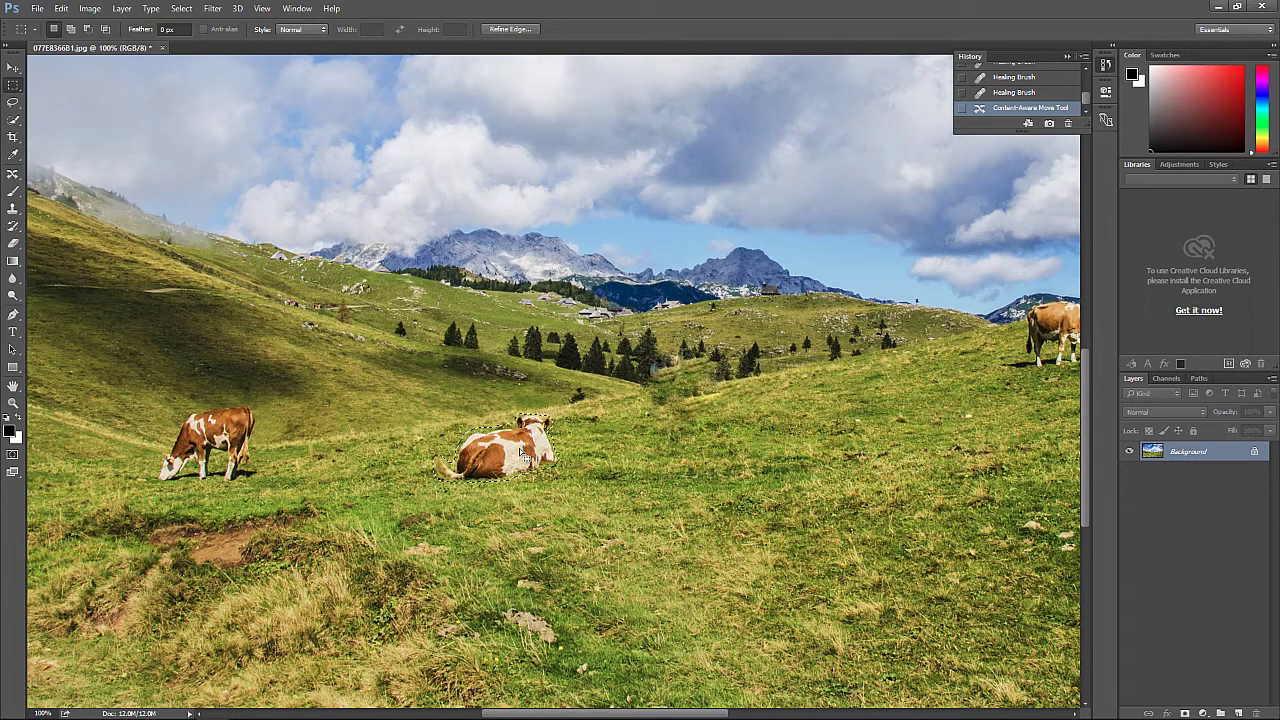
# Step: Drag the selected cow up-right near the trees, commit the move, then deselect
pyautogui.click(13, 173)
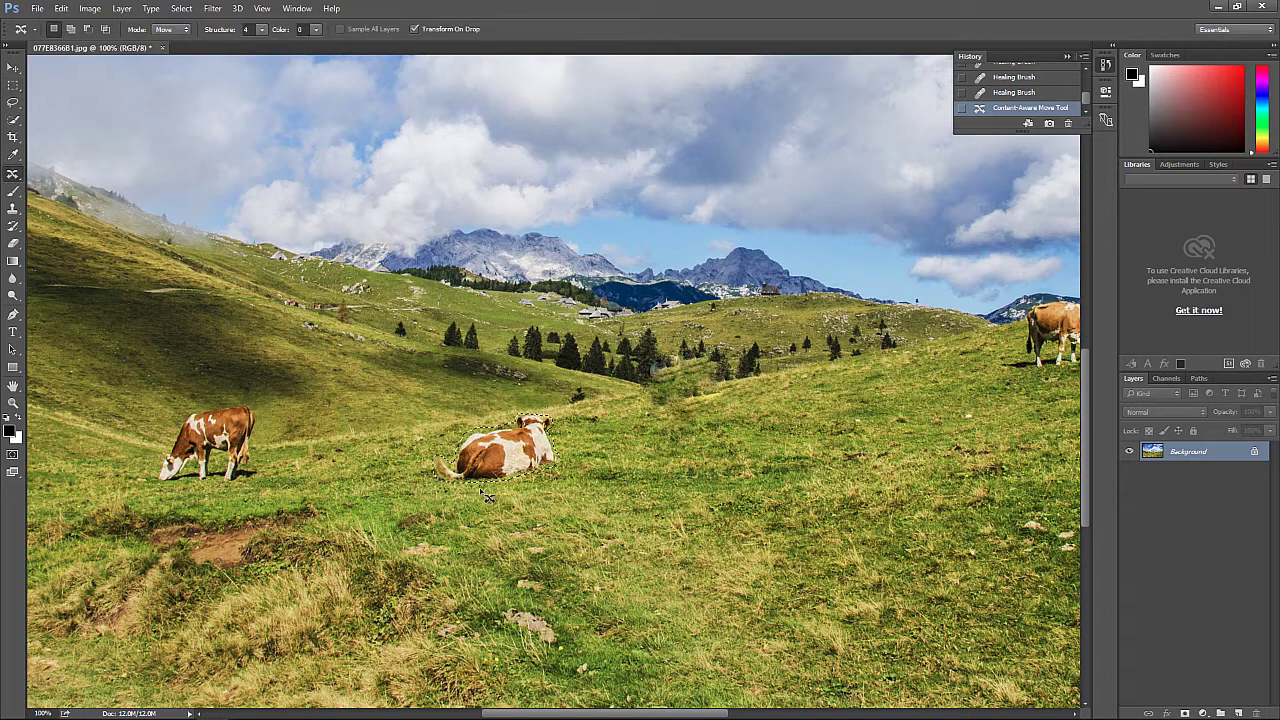
pyautogui.moveTo(504, 464); pyautogui.dragTo(842, 400)
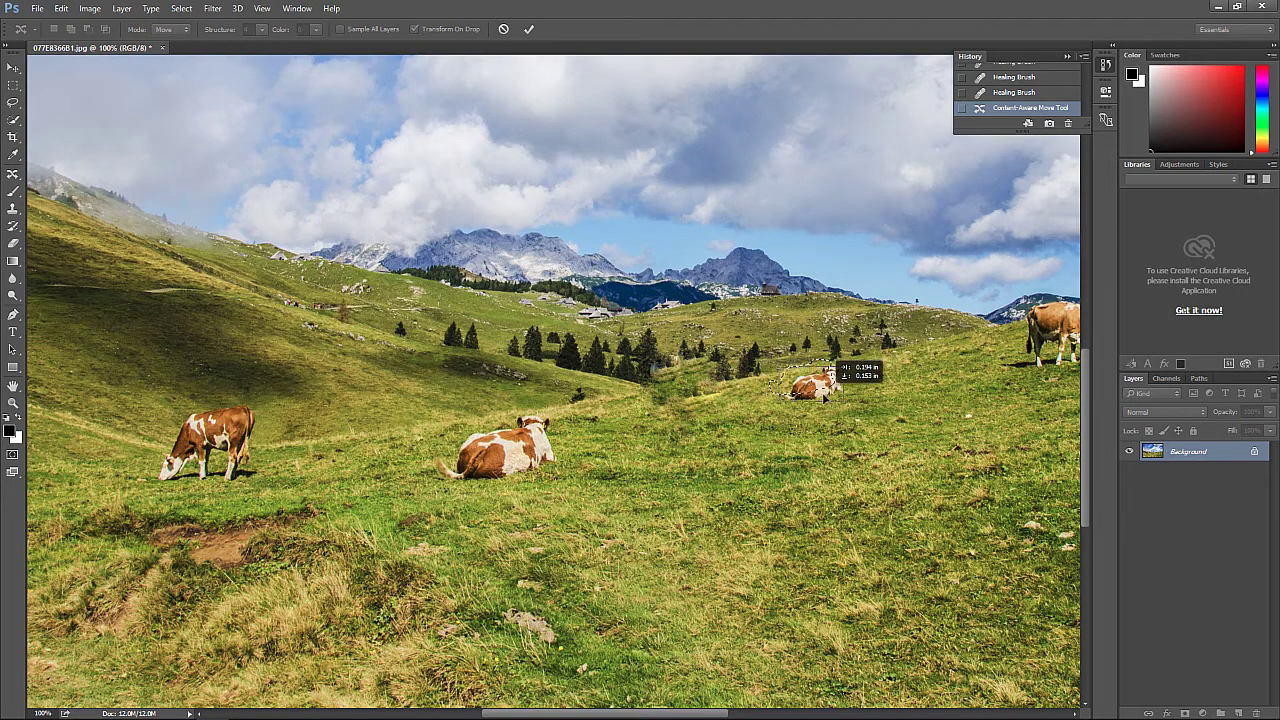
pyautogui.click(529, 29)
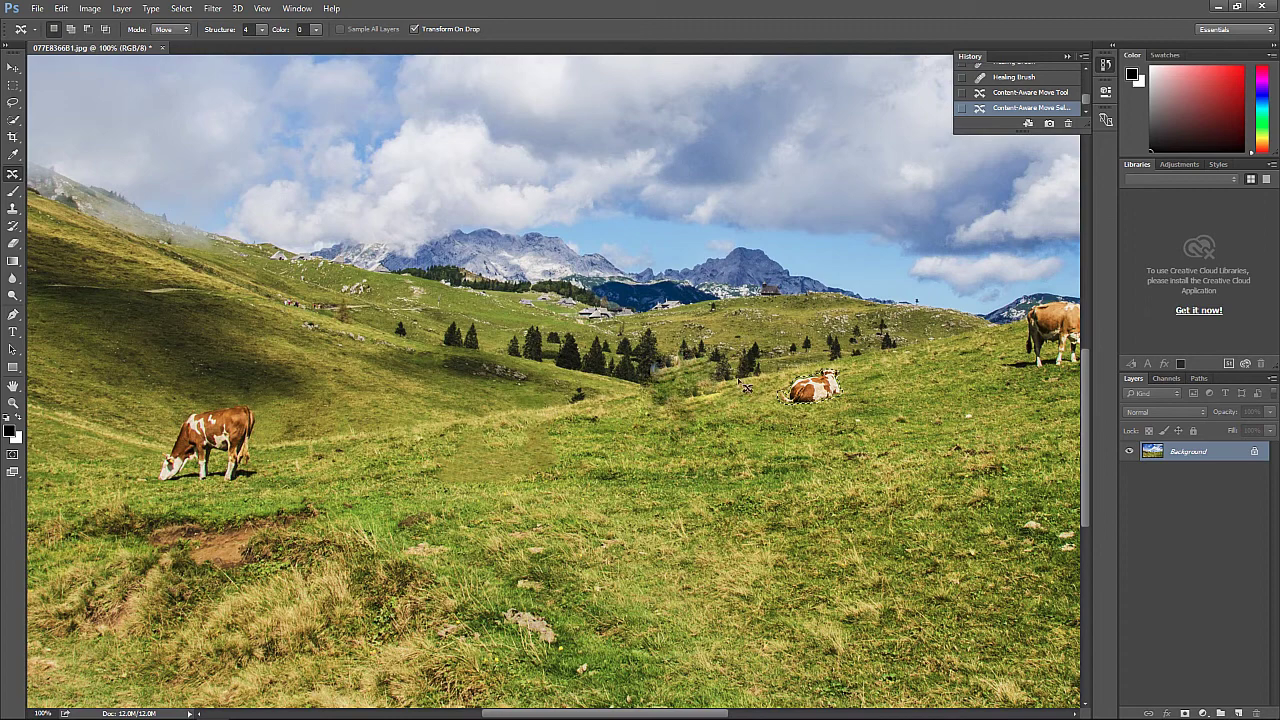
pyautogui.click(13, 84)
pyautogui.click(411, 360)
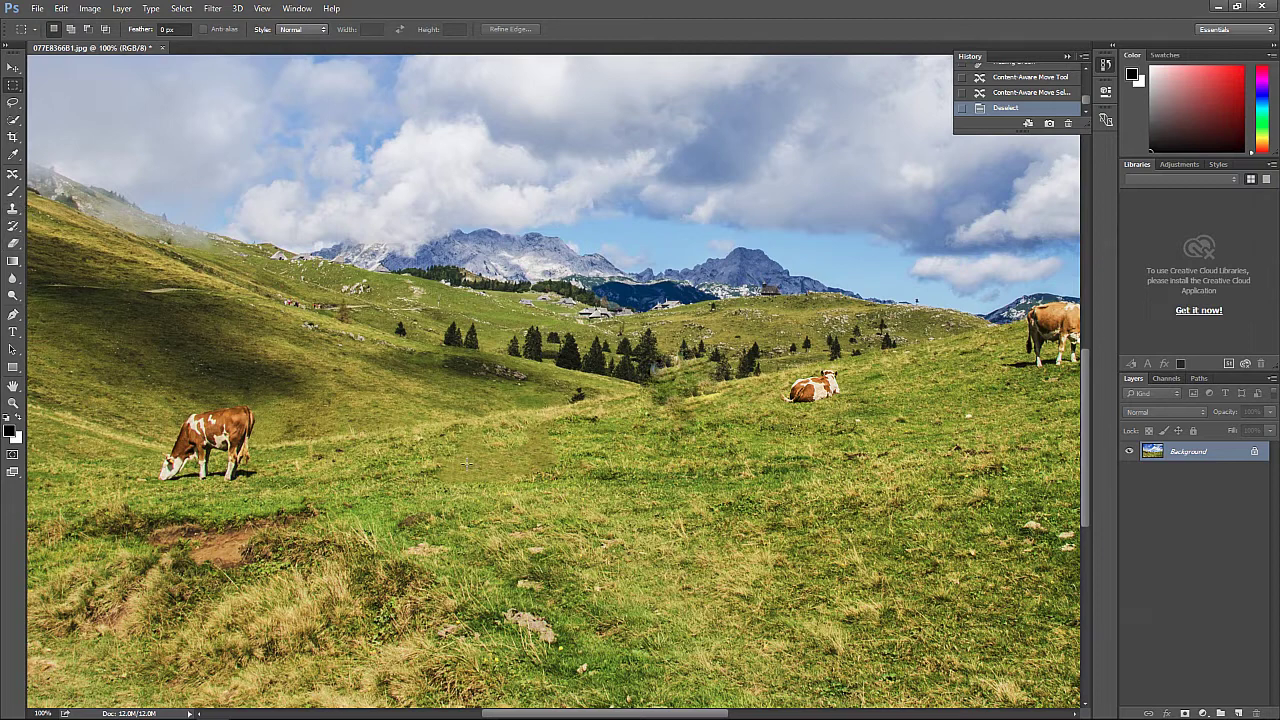
# Step: Paint Healing Brush strokes and dabs over the grass where the lying cow used to sit
pyautogui.moveTo(13, 174); pyautogui.dragTo(56, 186)
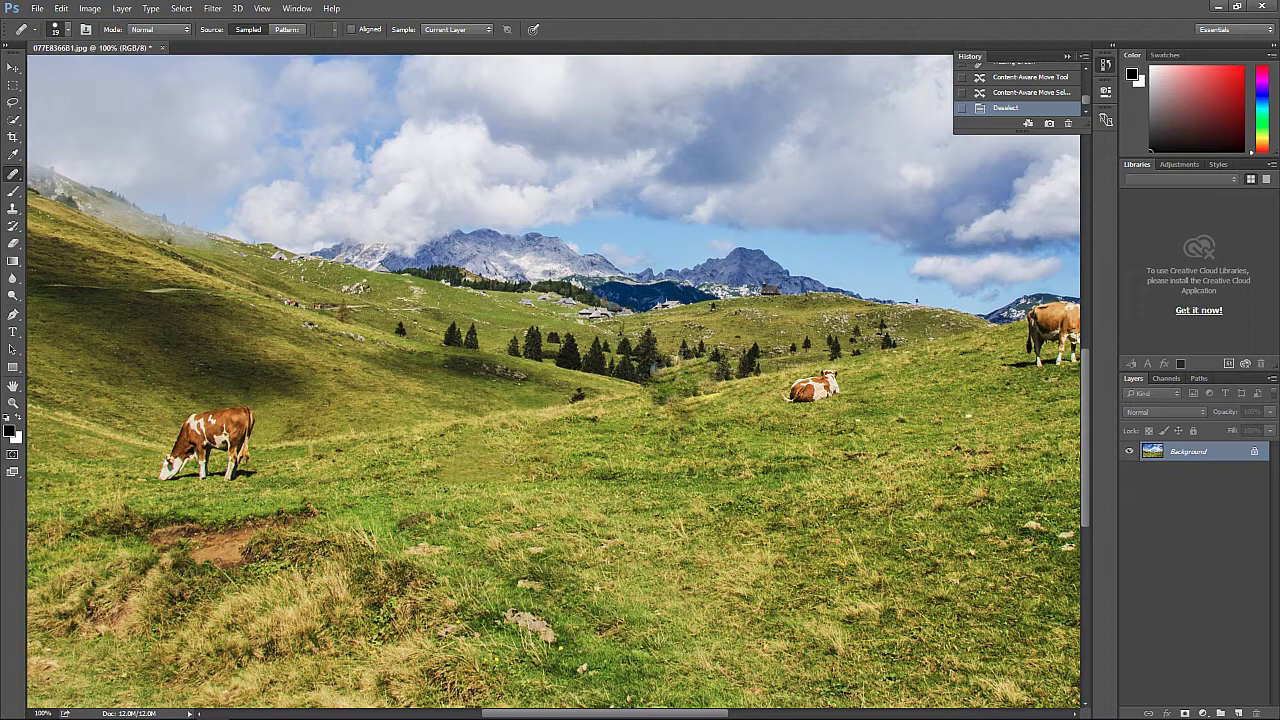
pyautogui.moveTo(442, 471); pyautogui.dragTo(448, 488)
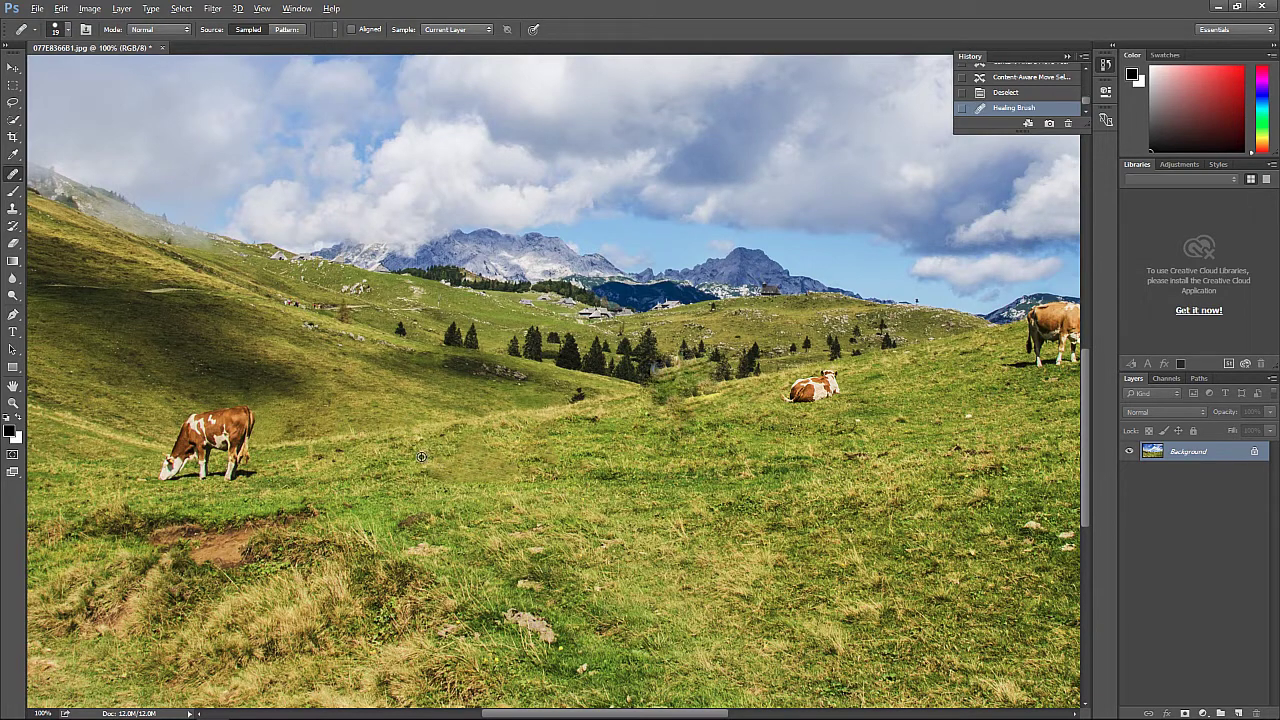
pyautogui.click(489, 446)
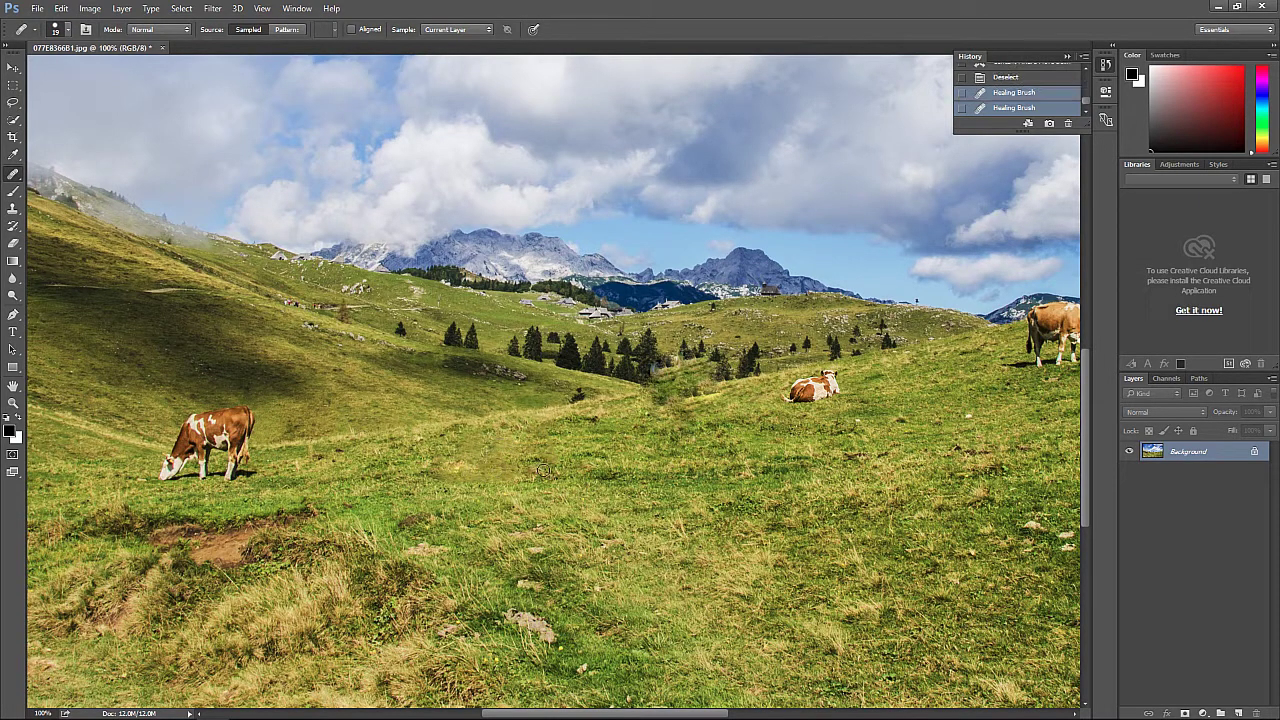
pyautogui.click(470, 446)
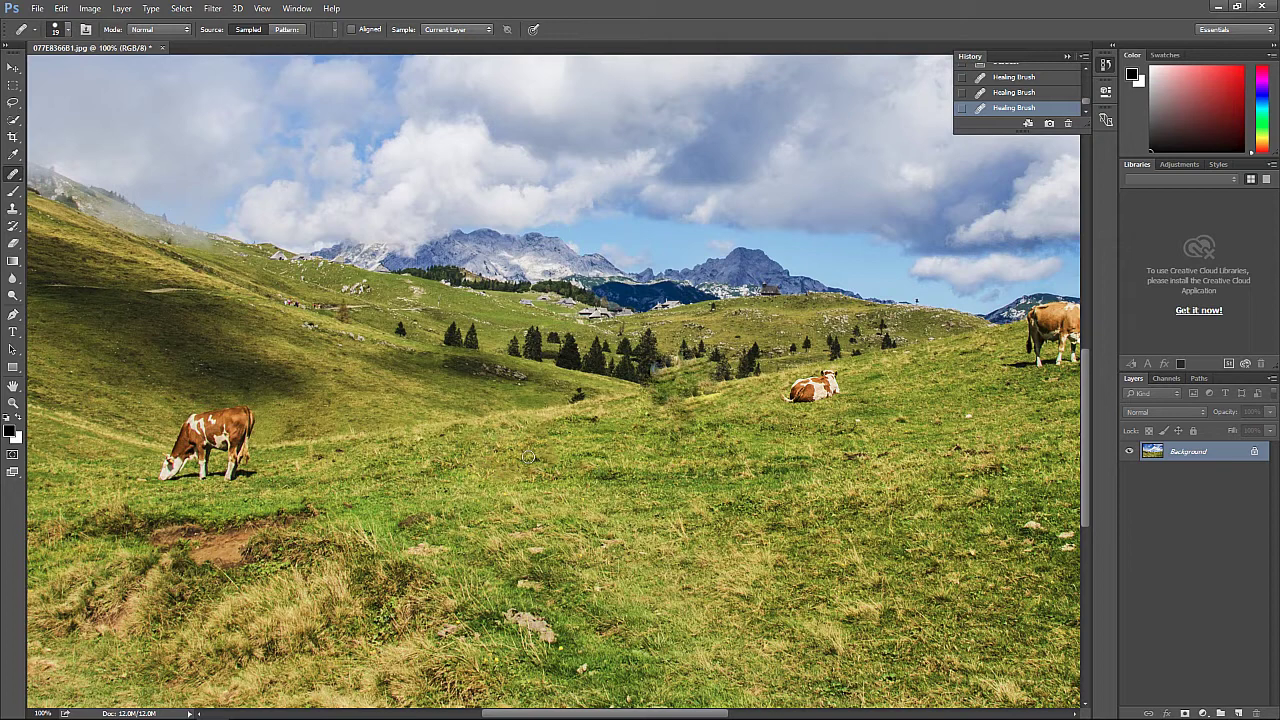
pyautogui.click(555, 476)
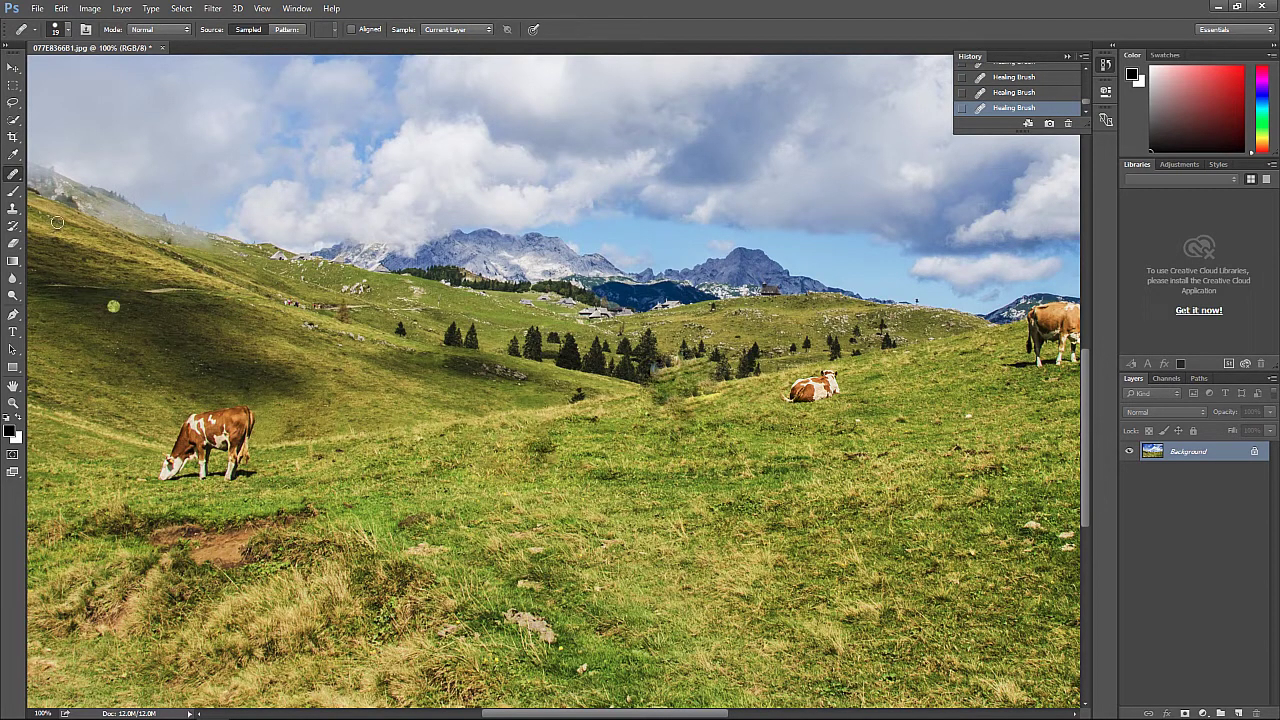
pyautogui.rightClick(13, 177)
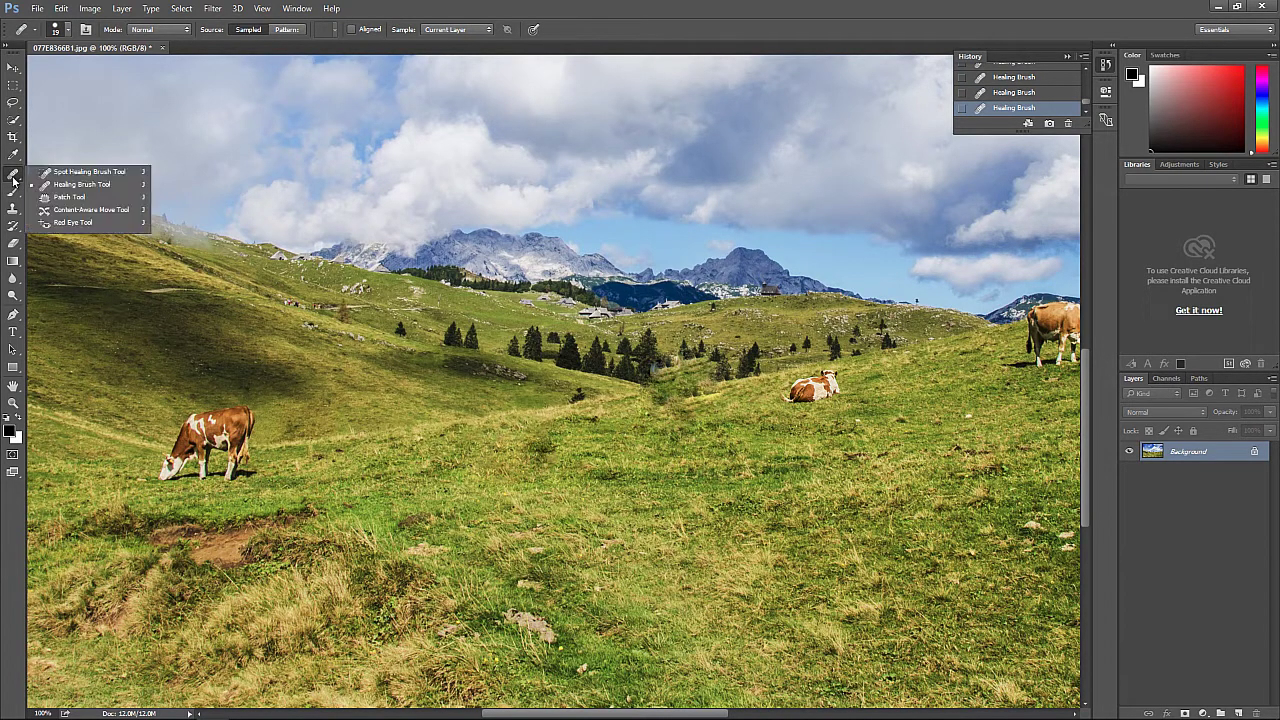
# Step: Lasso the left grazing cow, move it to the lower centre, enlarge it, commit and deselect
pyautogui.click(127, 210)
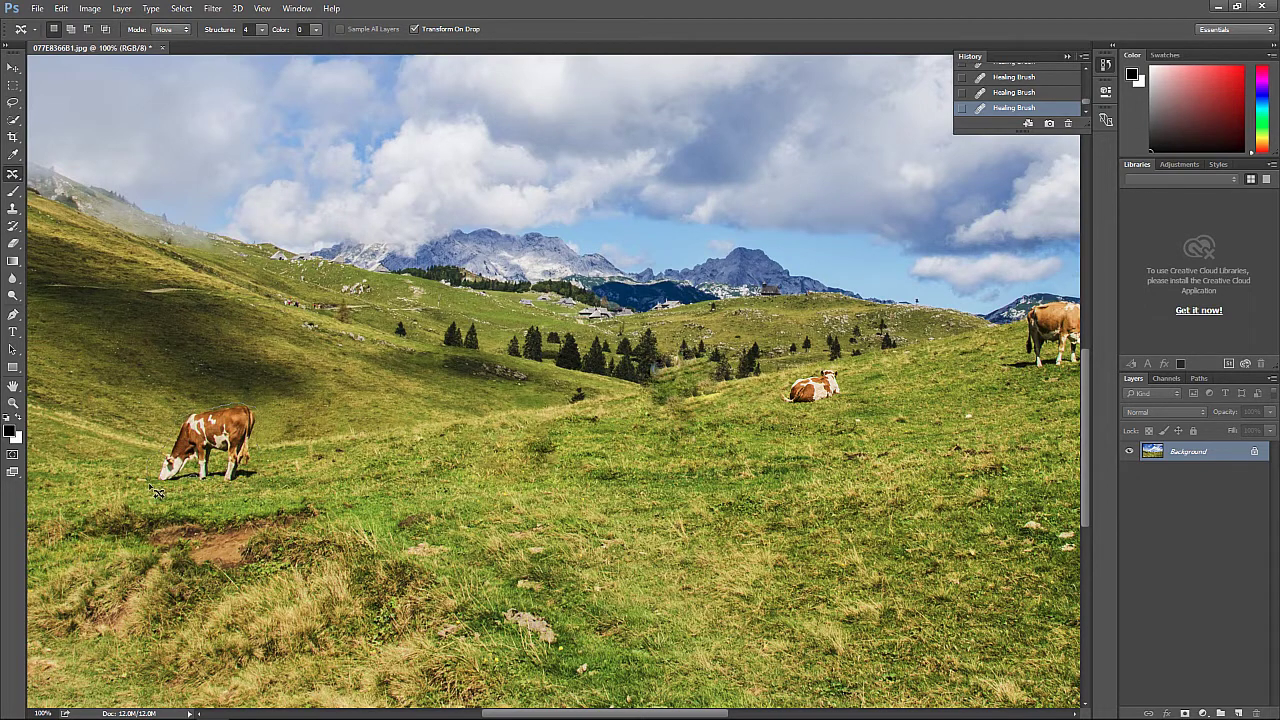
pyautogui.moveTo(157, 492)
pyautogui.mouseDown()
pyautogui.moveTo(200, 482)
pyautogui.moveTo(150, 472)
pyautogui.mouseUp()
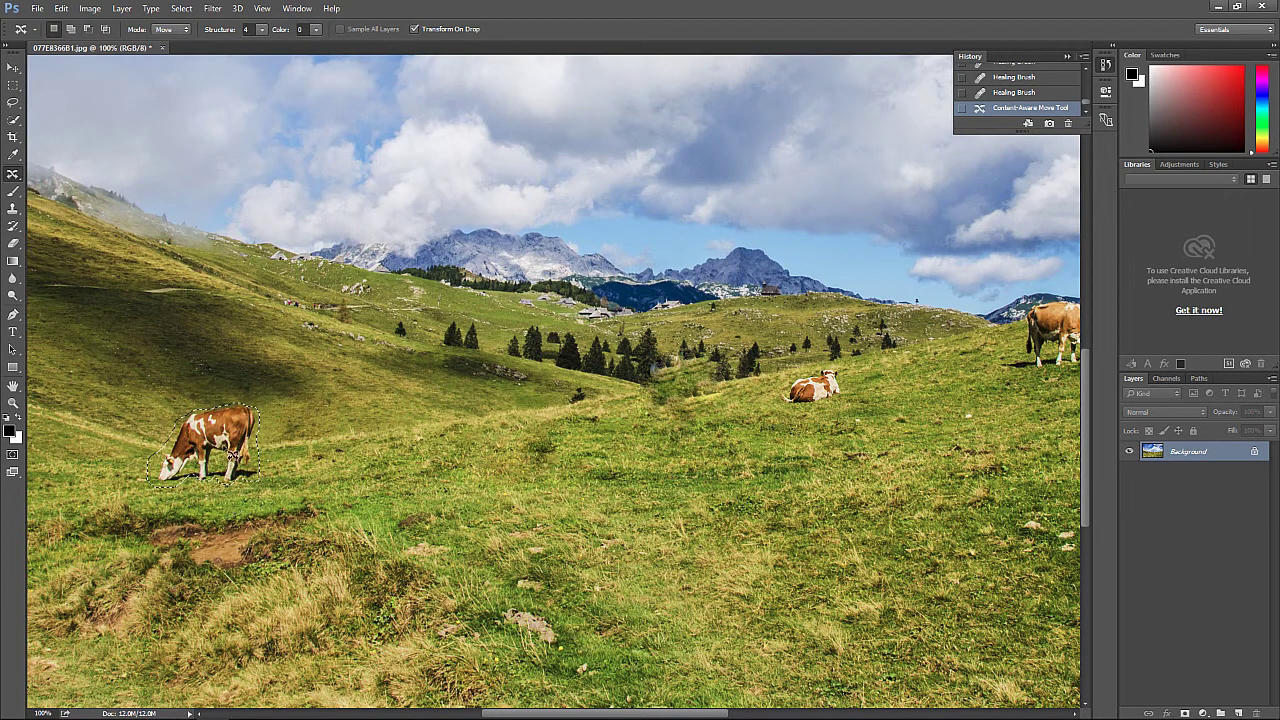
pyautogui.moveTo(228, 452); pyautogui.dragTo(752, 565)
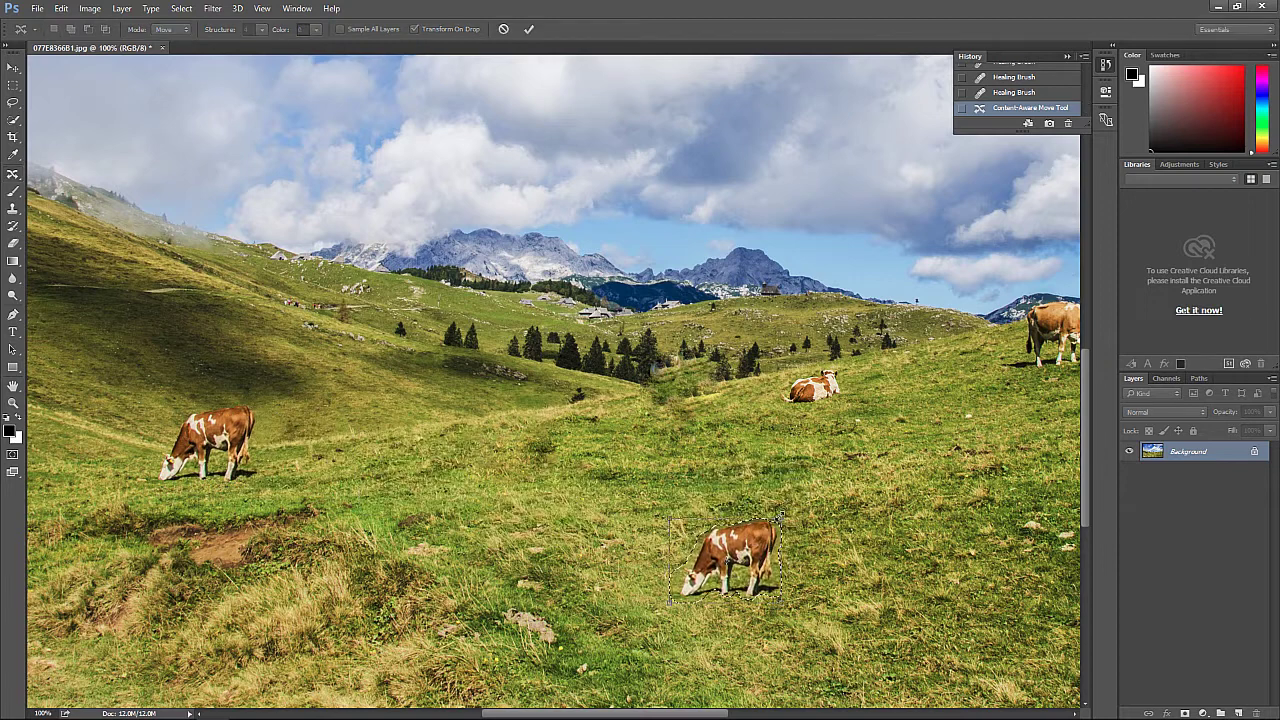
pyautogui.moveTo(780, 516)
pyautogui.mouseDown()
pyautogui.moveTo(800, 487)
pyautogui.moveTo(852, 462)
pyautogui.mouseUp()
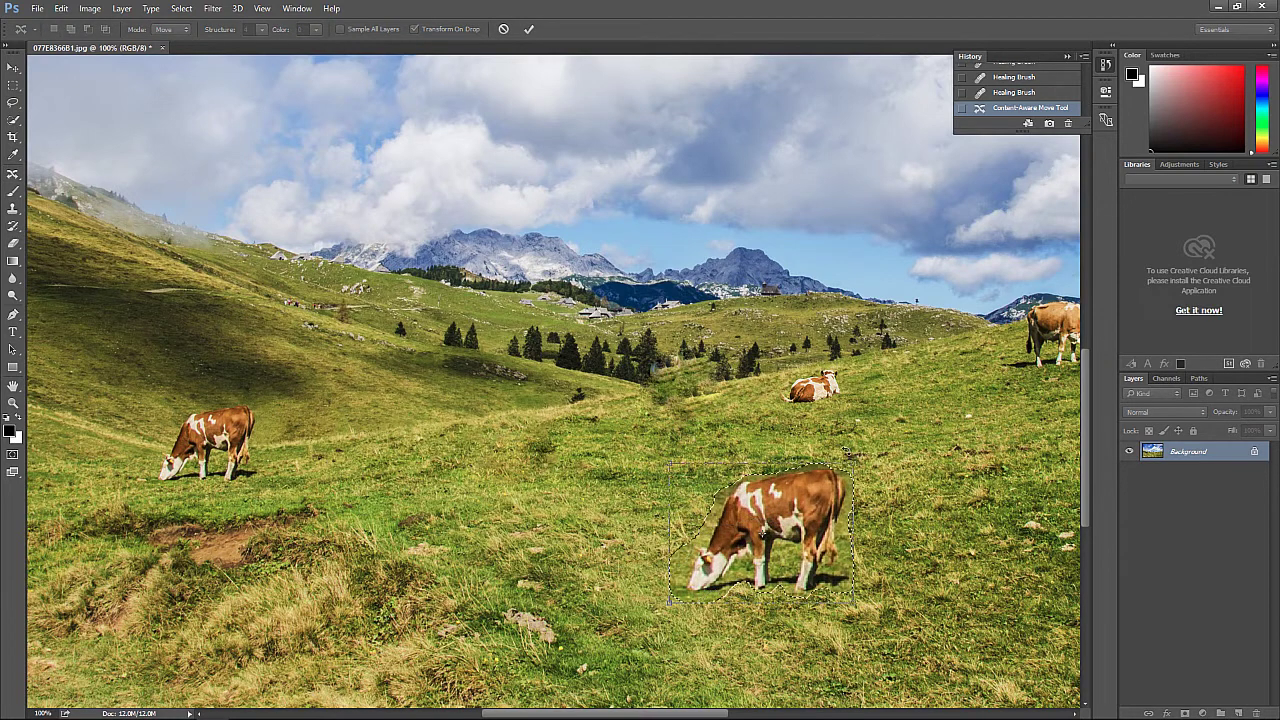
pyautogui.click(528, 30)
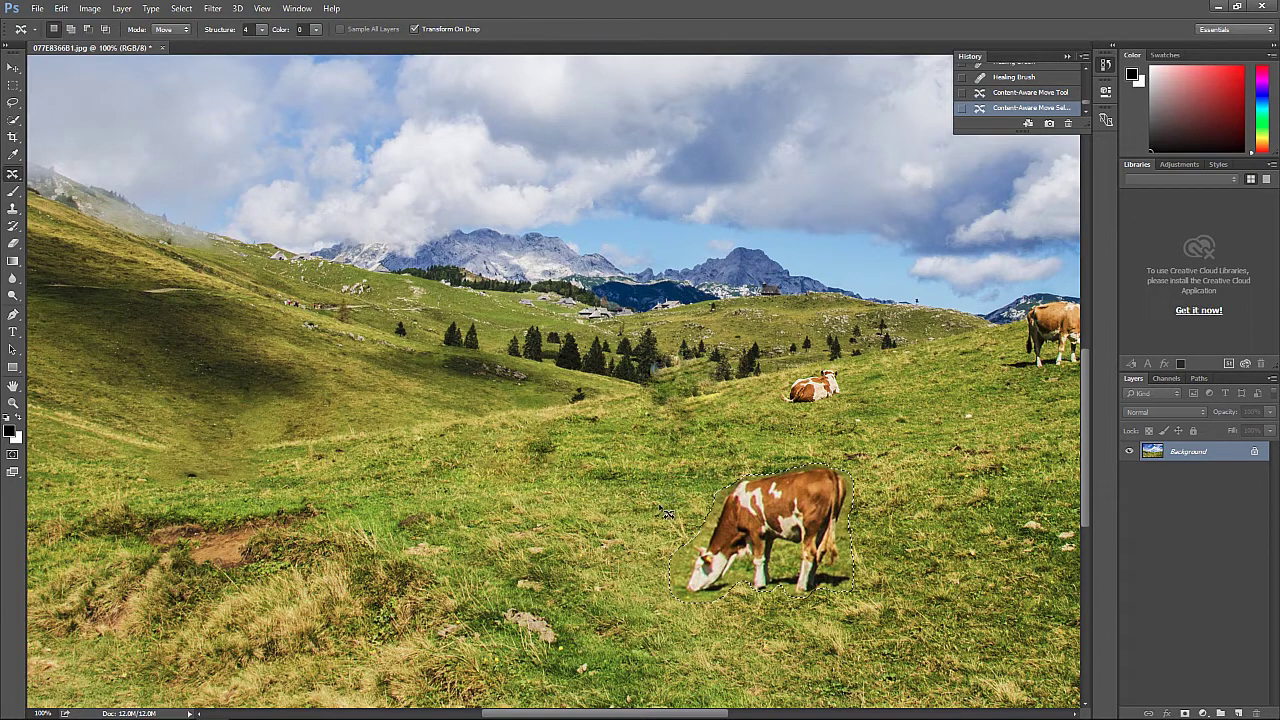
pyautogui.hotkey('ctrl', 'd')
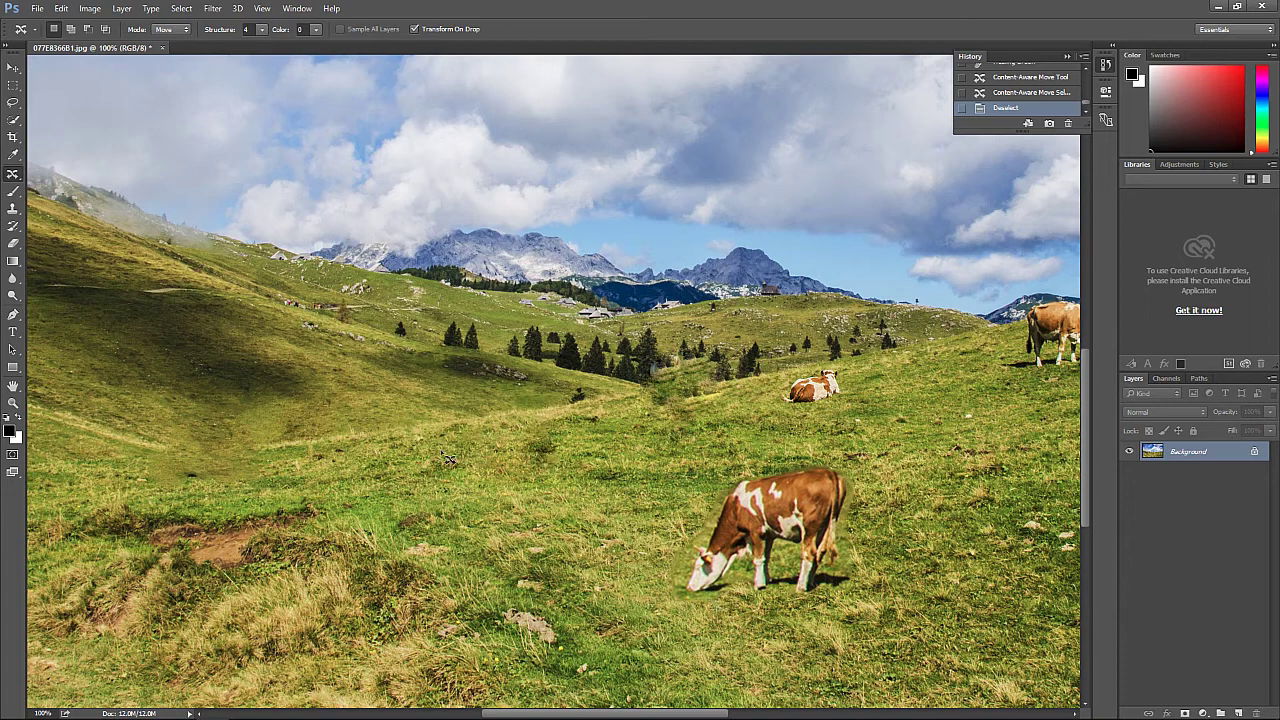
# Step: With the Spot Healing Brush, paint over the seams below the cow's head and behind its rear legs
pyautogui.click(11, 175)
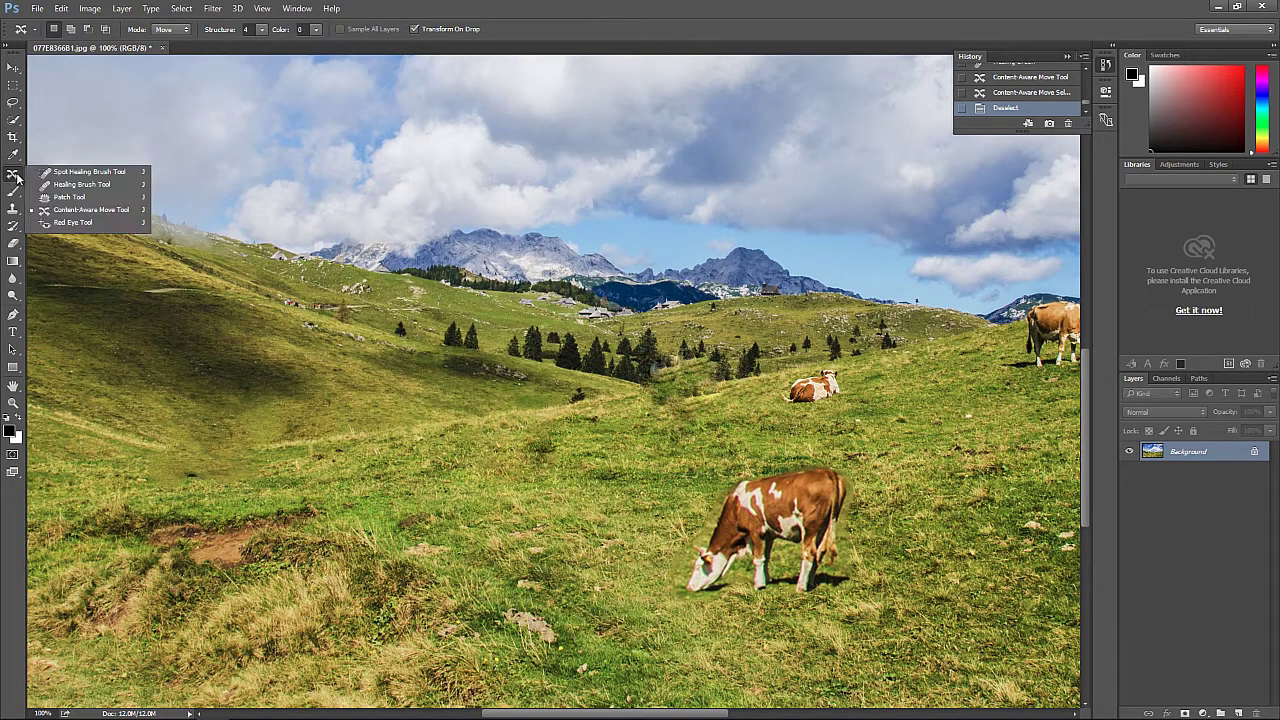
pyautogui.click(75, 187)
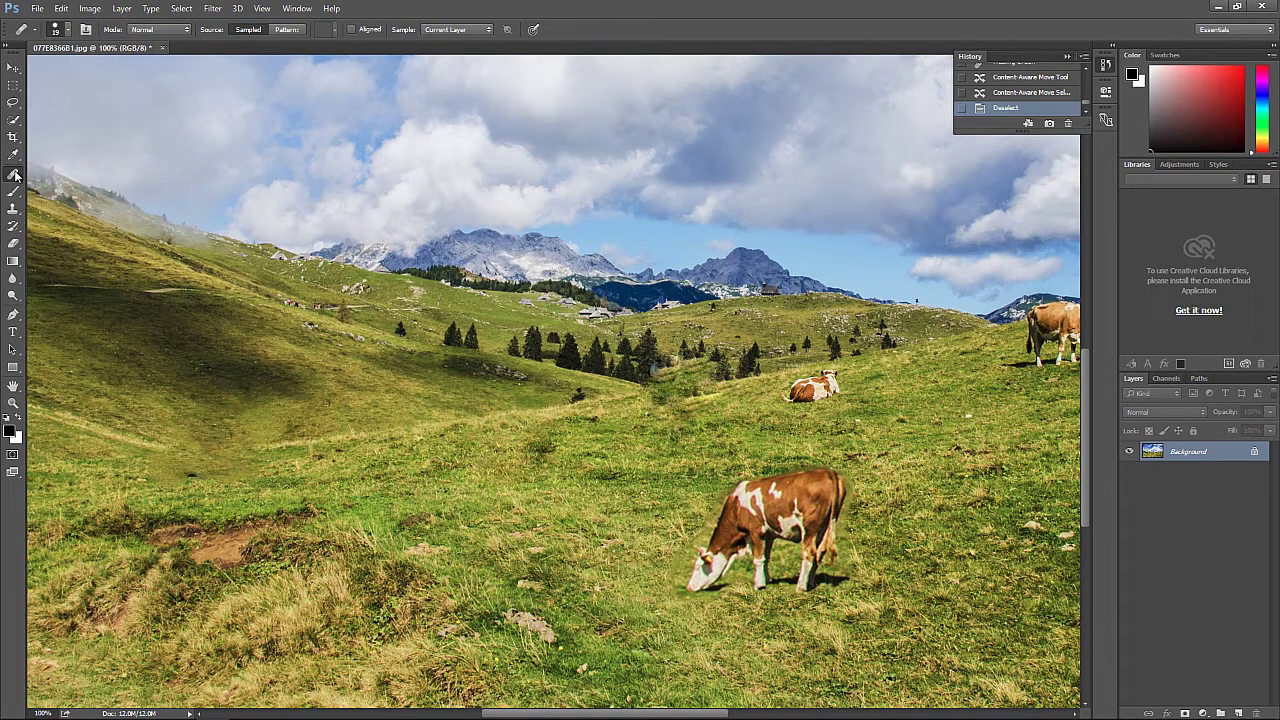
pyautogui.click(13, 173)
pyautogui.click(75, 173)
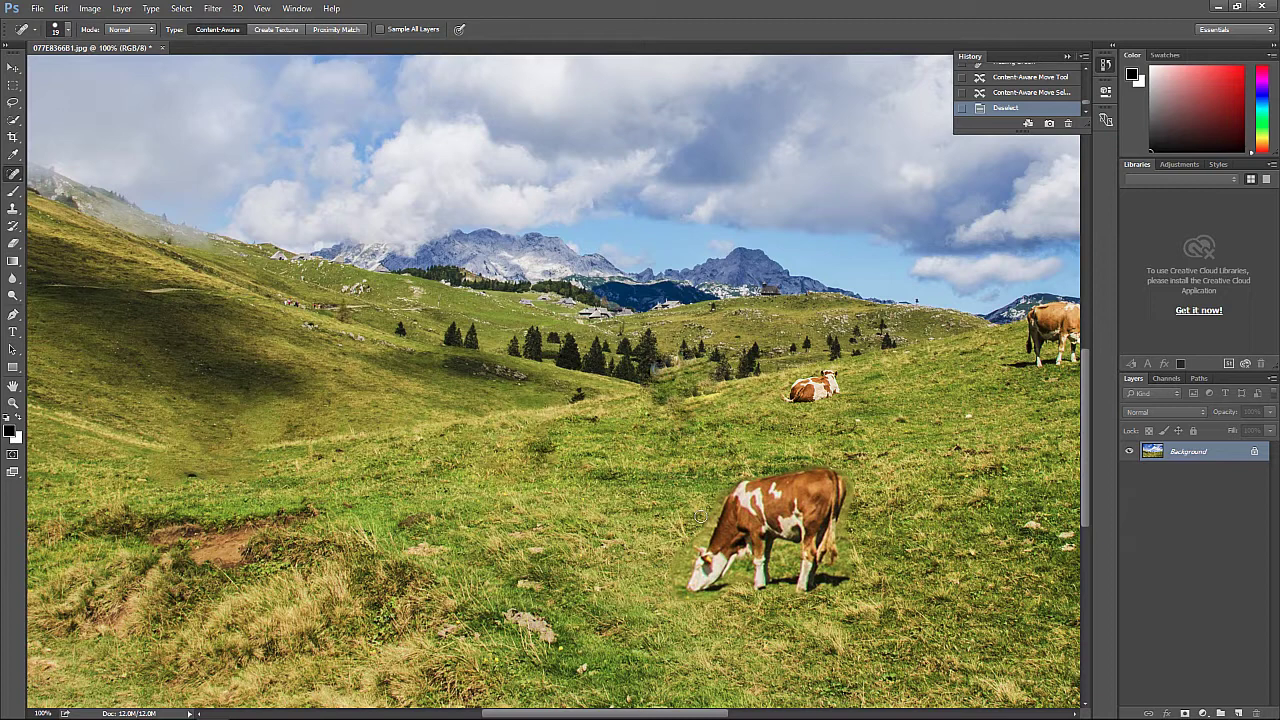
pyautogui.moveTo(706, 514)
pyautogui.mouseDown()
pyautogui.moveTo(680, 605)
pyautogui.moveTo(736, 581)
pyautogui.moveTo(675, 606)
pyautogui.mouseUp()
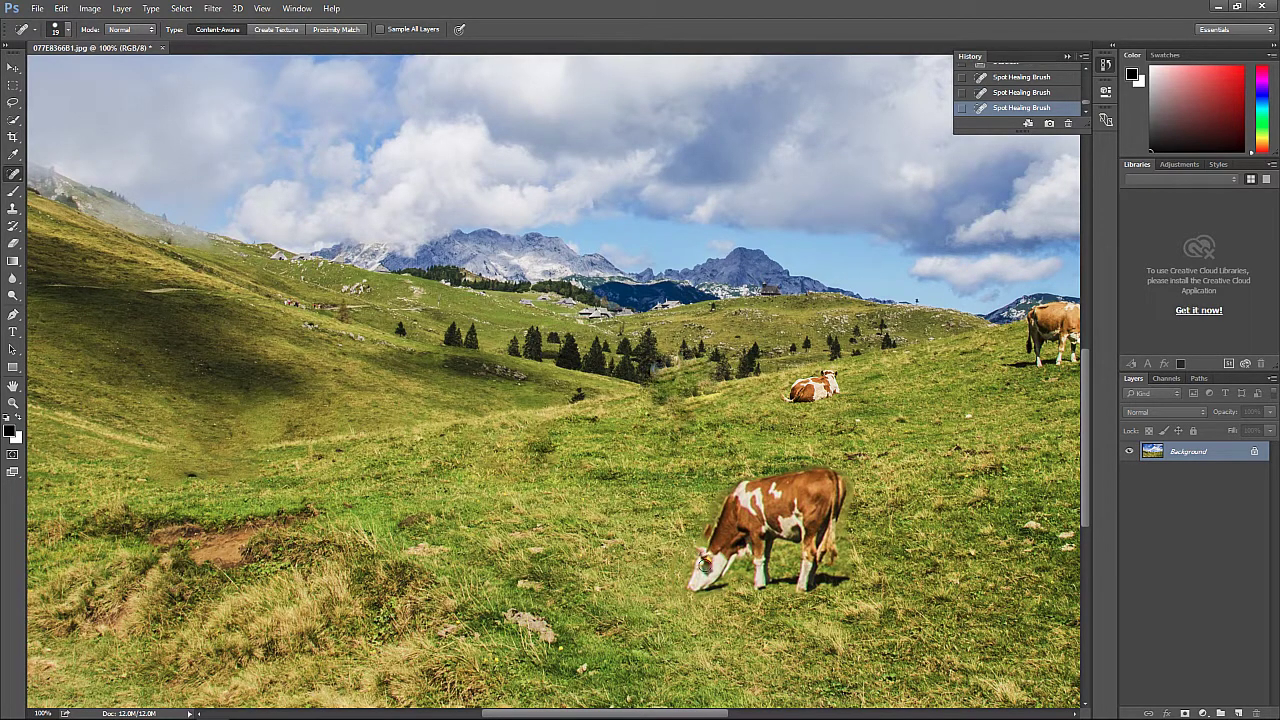
pyautogui.moveTo(845, 528)
pyautogui.mouseDown()
pyautogui.moveTo(848, 604)
pyautogui.moveTo(859, 475)
pyautogui.moveTo(853, 528)
pyautogui.mouseUp()
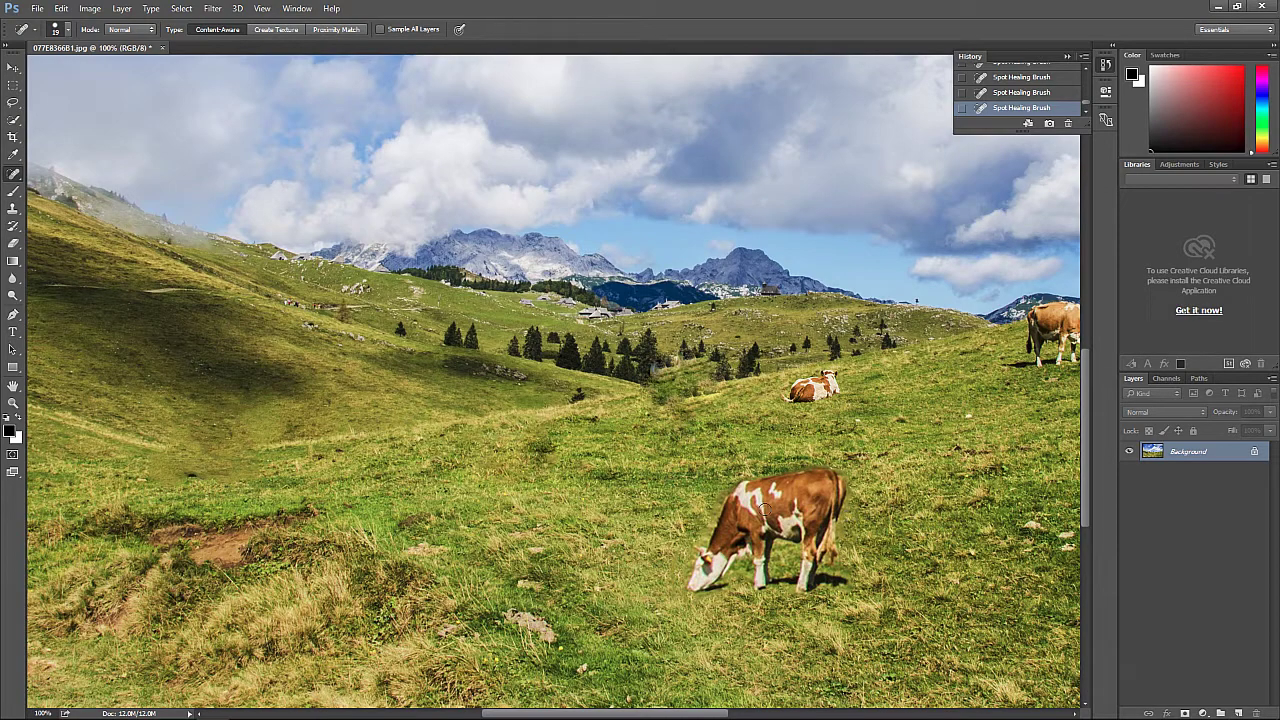
# Step: Zoom in to 200% on the cows, then choose Fit on Screen to view the whole photo
pyautogui.click(13, 402)
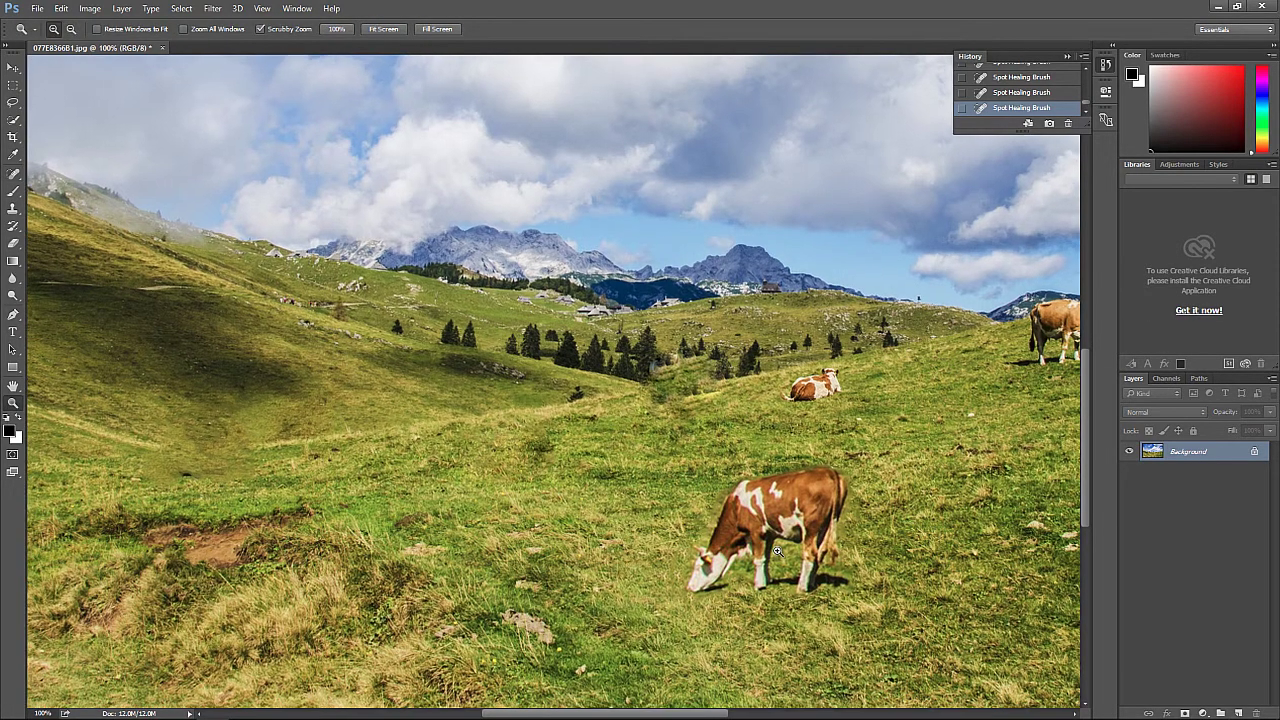
pyautogui.click(785, 535)
pyautogui.rightClick(720, 452)
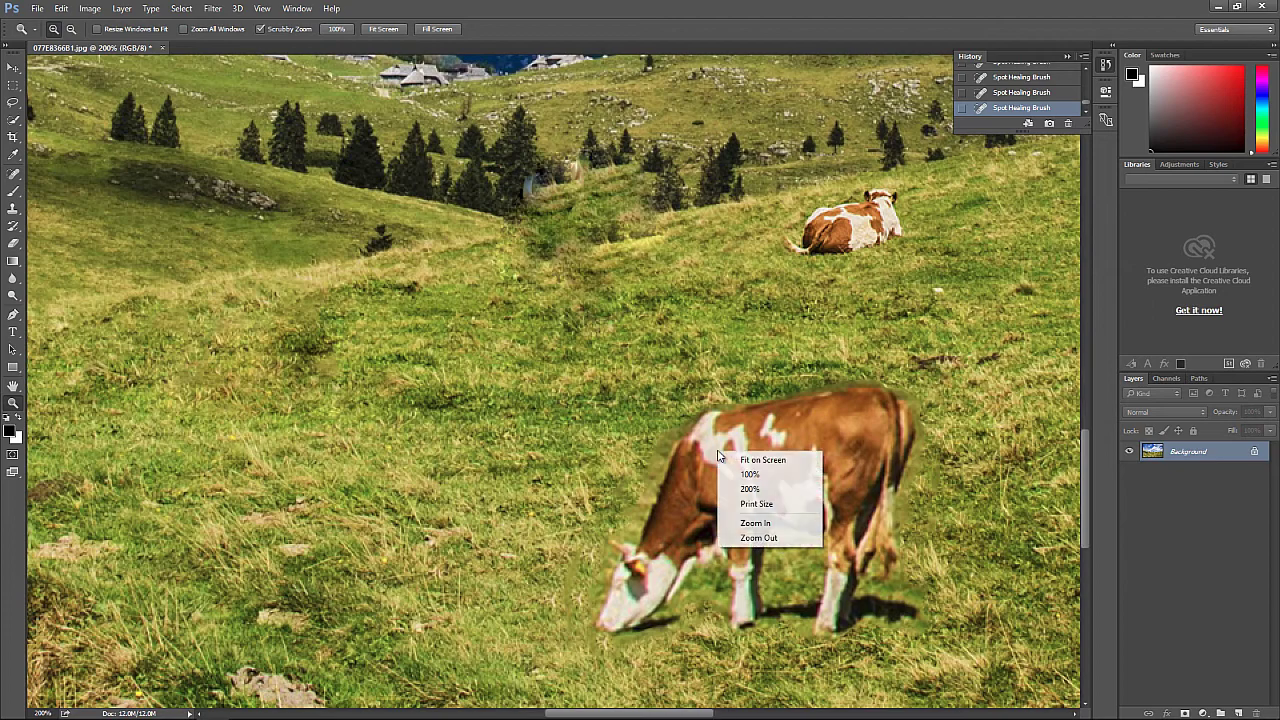
pyautogui.click(728, 462)
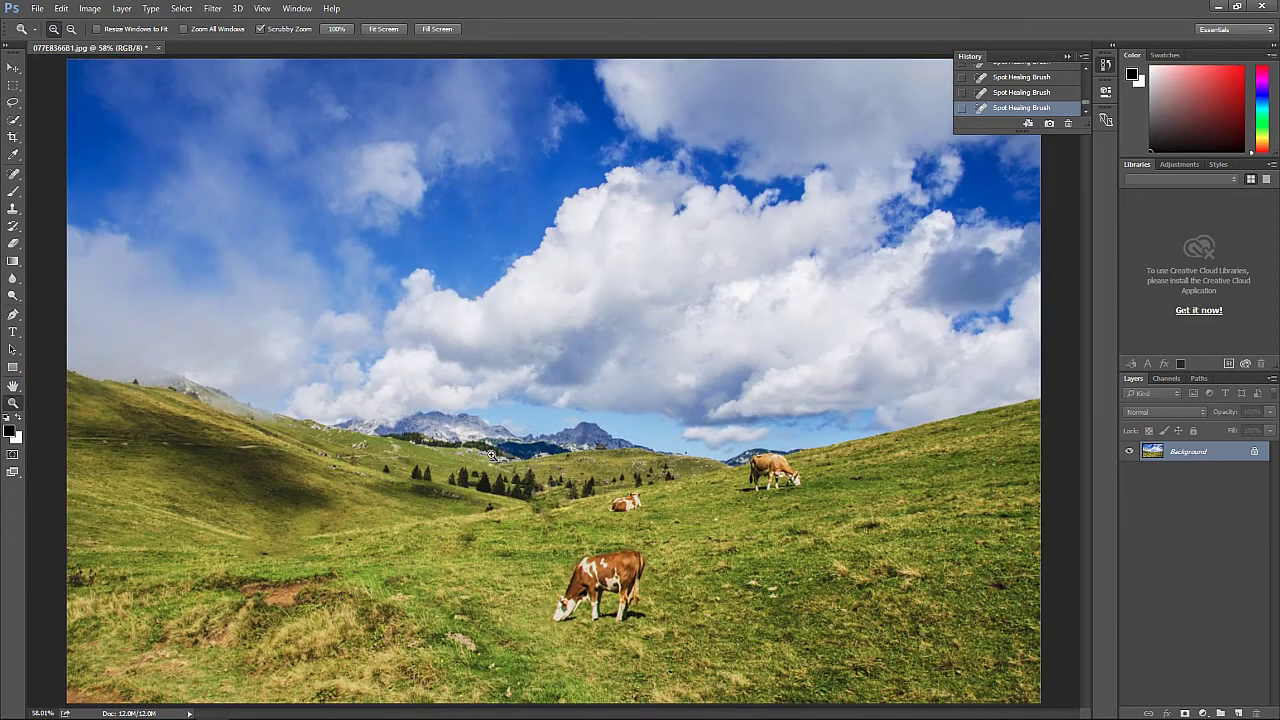